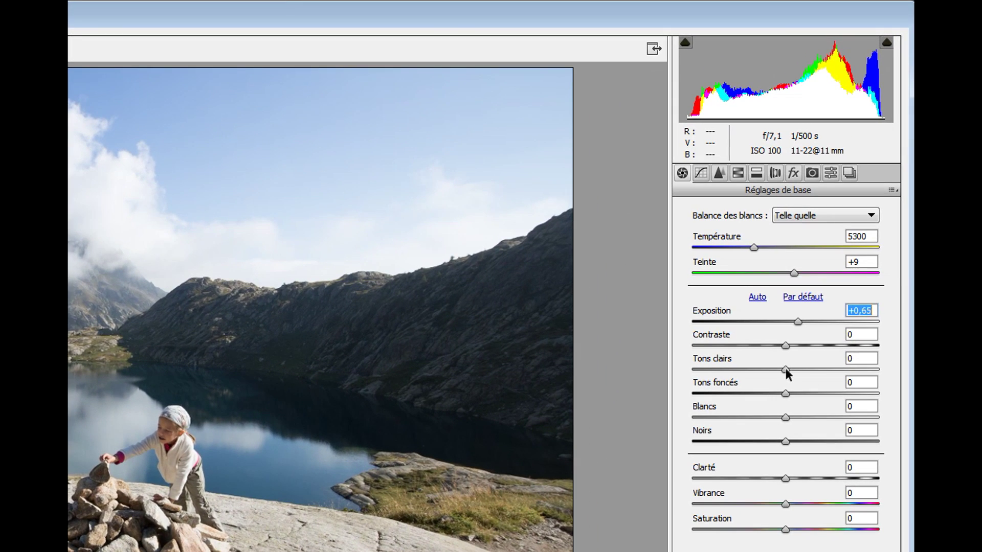
# Set Tons clairs to +8, Tons foncés to -7 and Blancs to +28, and lower Noirs slightly
pyautogui.moveTo(786, 368); pyautogui.dragTo(793, 418)
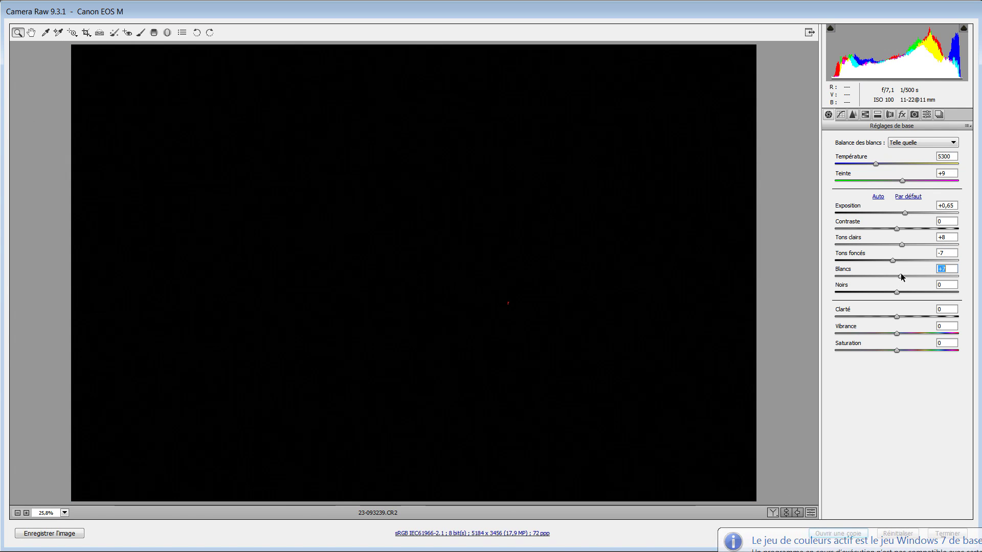
pyautogui.moveTo(902, 275); pyautogui.dragTo(891, 294)
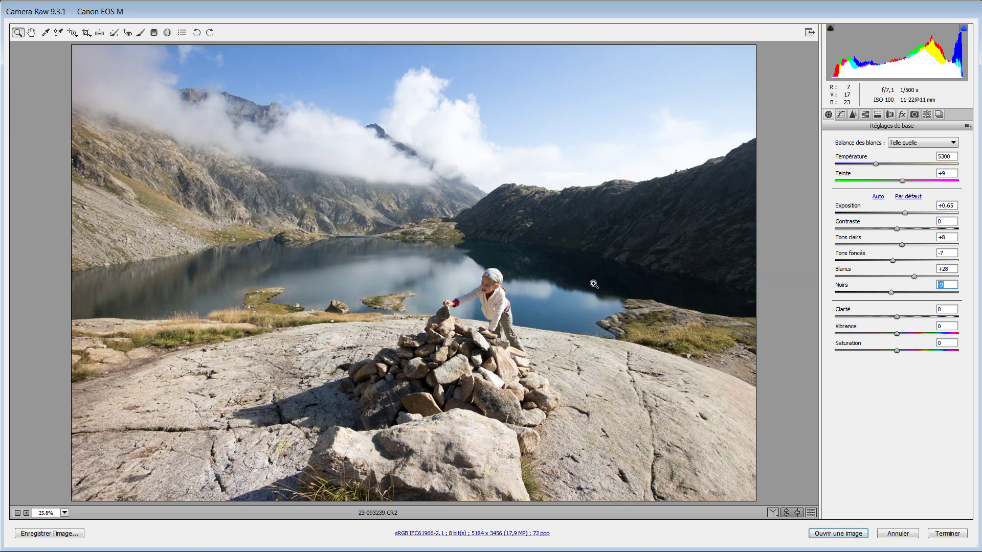
# Paint the dark mountainside beyond the lake with the adjustment brush and raise its Exposition to about +2,35
pyautogui.press('k')
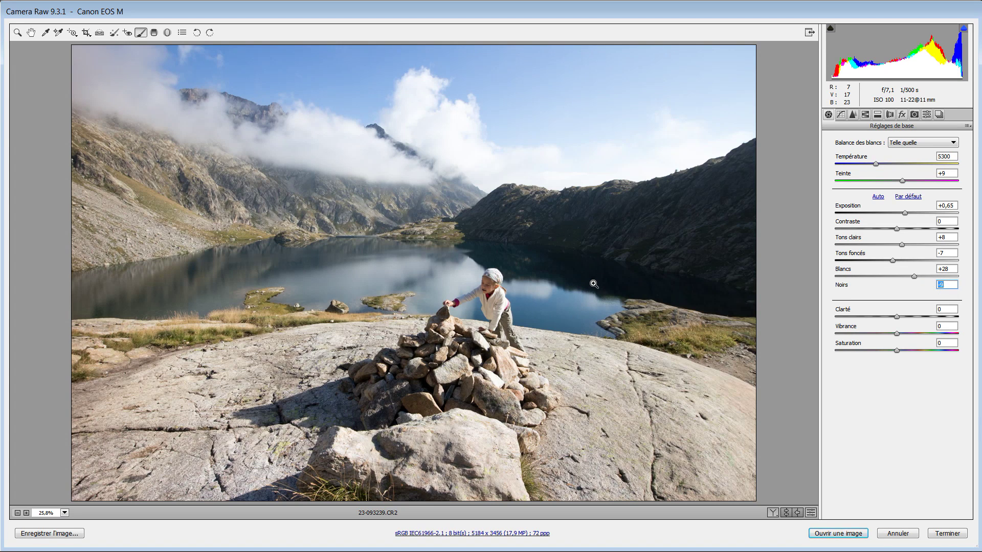
pyautogui.doubleClick(920, 191)
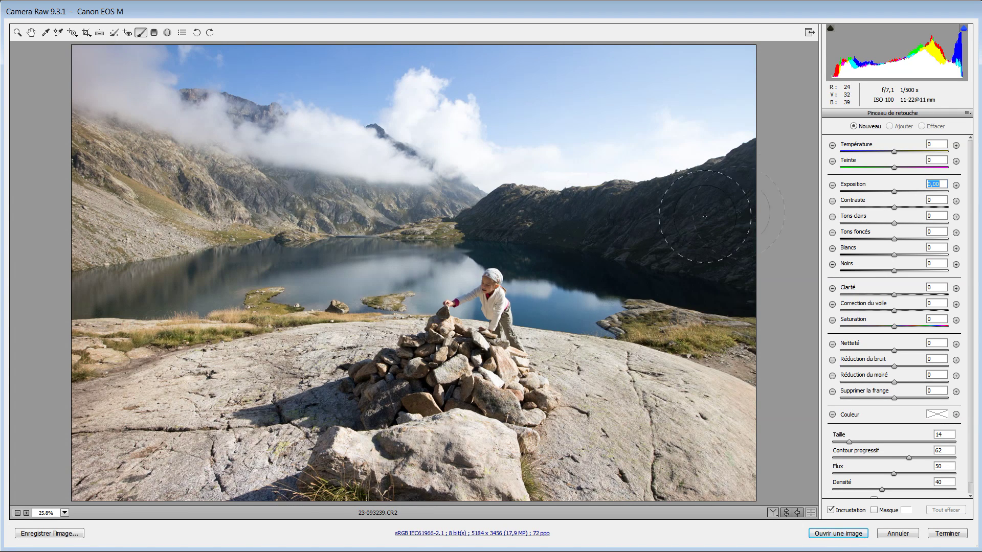
pyautogui.moveTo(895, 191); pyautogui.dragTo(913, 188)
pyautogui.moveTo(505, 221)
pyautogui.mouseDown()
pyautogui.moveTo(624, 220)
pyautogui.moveTo(686, 236)
pyautogui.moveTo(726, 219)
pyautogui.moveTo(740, 189)
pyautogui.moveTo(745, 265)
pyautogui.moveTo(667, 234)
pyautogui.moveTo(720, 240)
pyautogui.moveTo(767, 184)
pyautogui.moveTo(756, 159)
pyautogui.moveTo(729, 183)
pyautogui.moveTo(624, 220)
pyautogui.moveTo(556, 220)
pyautogui.moveTo(497, 203)
pyautogui.moveTo(496, 211)
pyautogui.moveTo(729, 266)
pyautogui.moveTo(752, 257)
pyautogui.moveTo(751, 163)
pyautogui.moveTo(724, 225)
pyautogui.moveTo(606, 237)
pyautogui.moveTo(564, 225)
pyautogui.moveTo(725, 237)
pyautogui.moveTo(744, 248)
pyautogui.moveTo(969, 242)
pyautogui.mouseUp()
pyautogui.moveTo(913, 191); pyautogui.dragTo(924, 190)
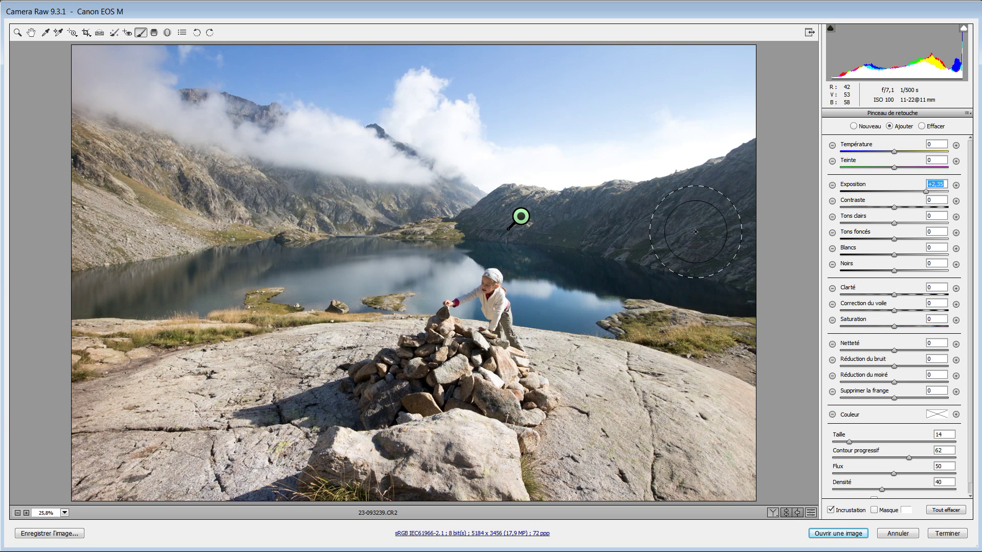
# Open the developed image in Photoshop and crop a strip off its bottom and right edges
pyautogui.click(823, 534)
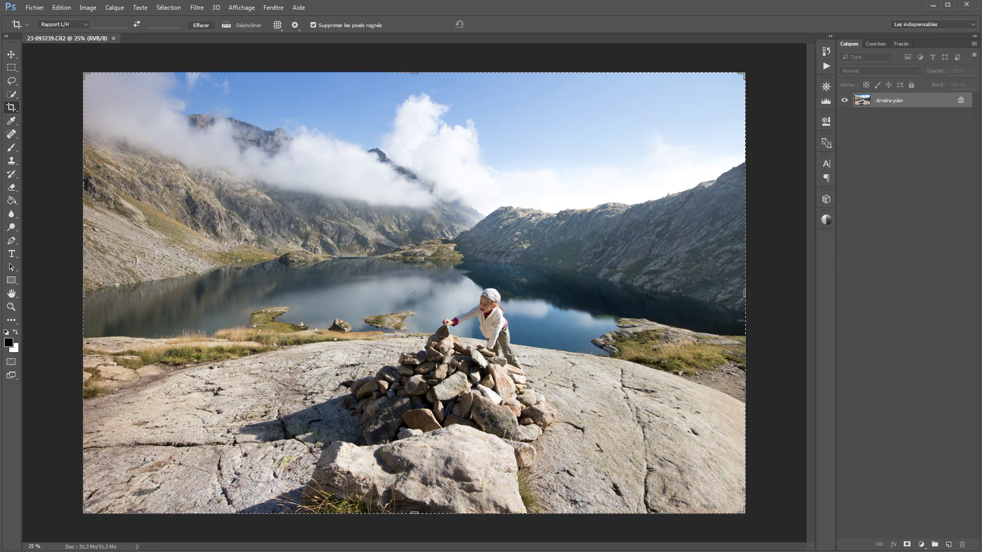
pyautogui.moveTo(414, 513); pyautogui.dragTo(415, 484)
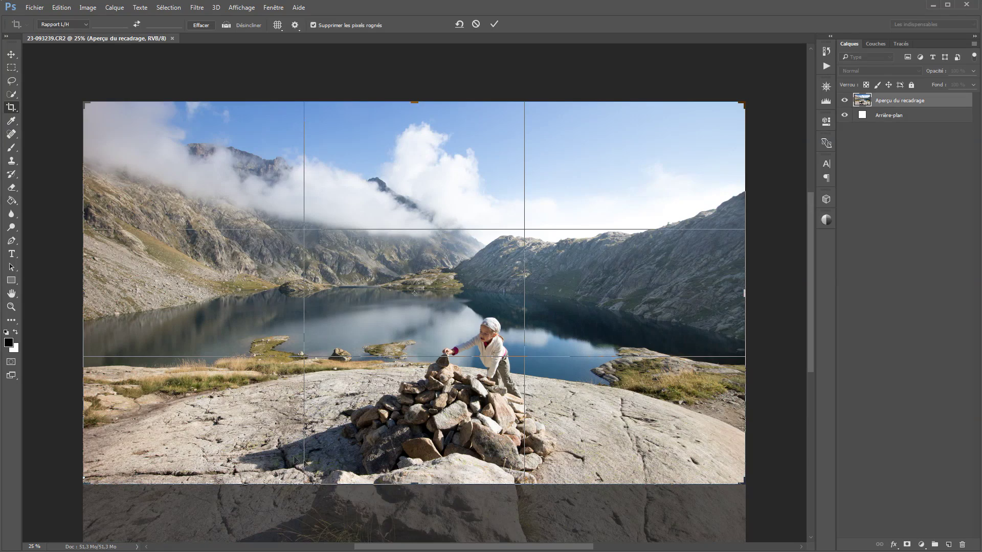
pyautogui.moveTo(744, 292); pyautogui.dragTo(723, 292)
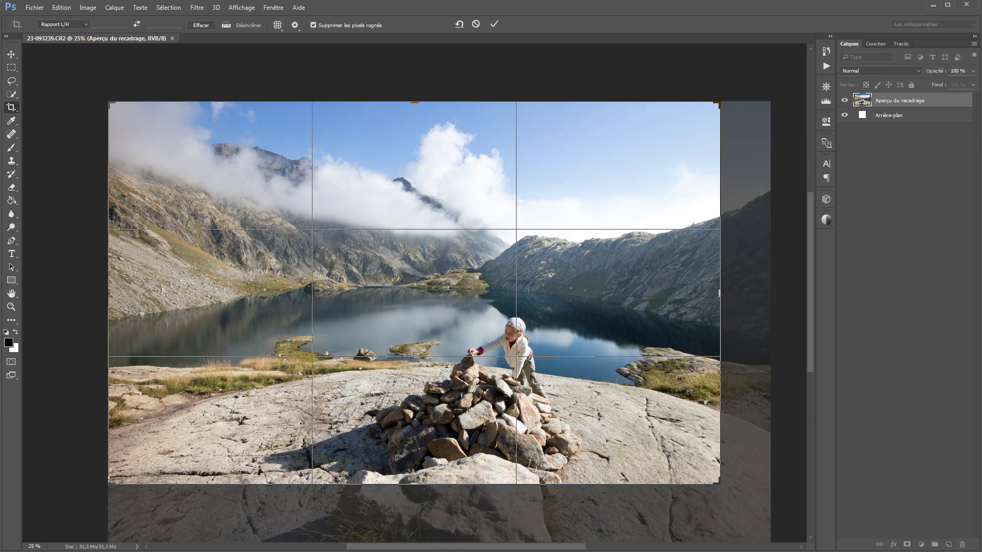
pyautogui.press('Return')
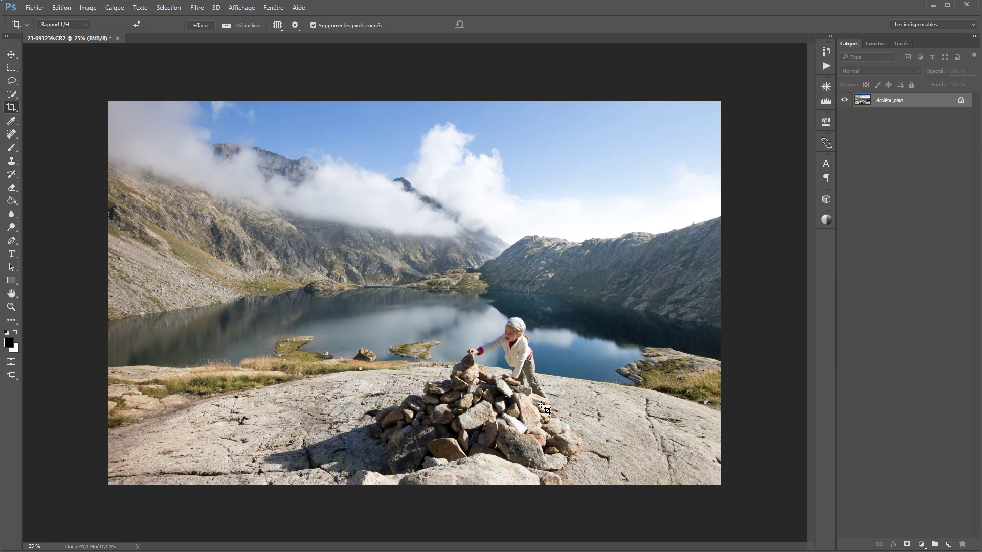
# Run the Base action of Le Look Noir et Blanc and select the Noir et Blanc adjustment layer
pyautogui.click(827, 221)
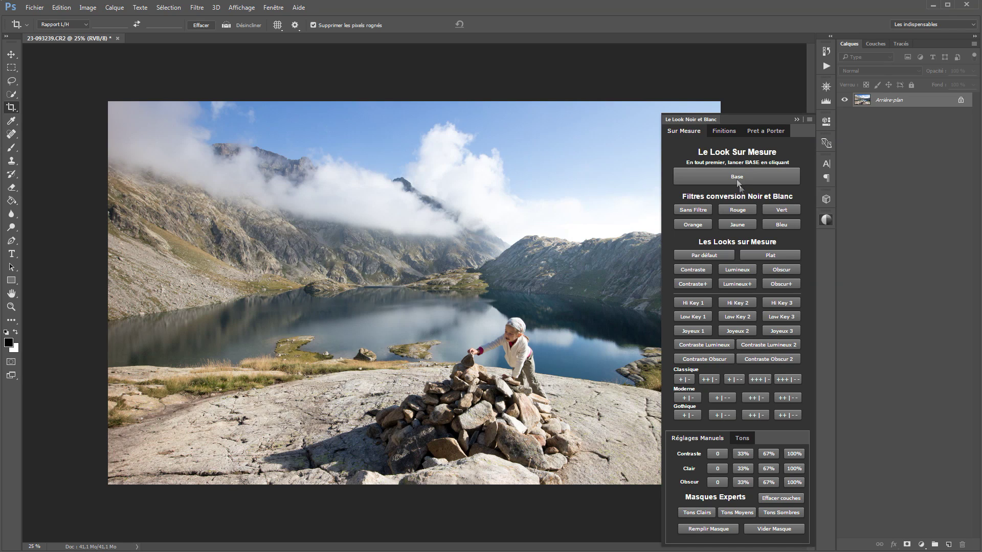
pyautogui.click(879, 86)
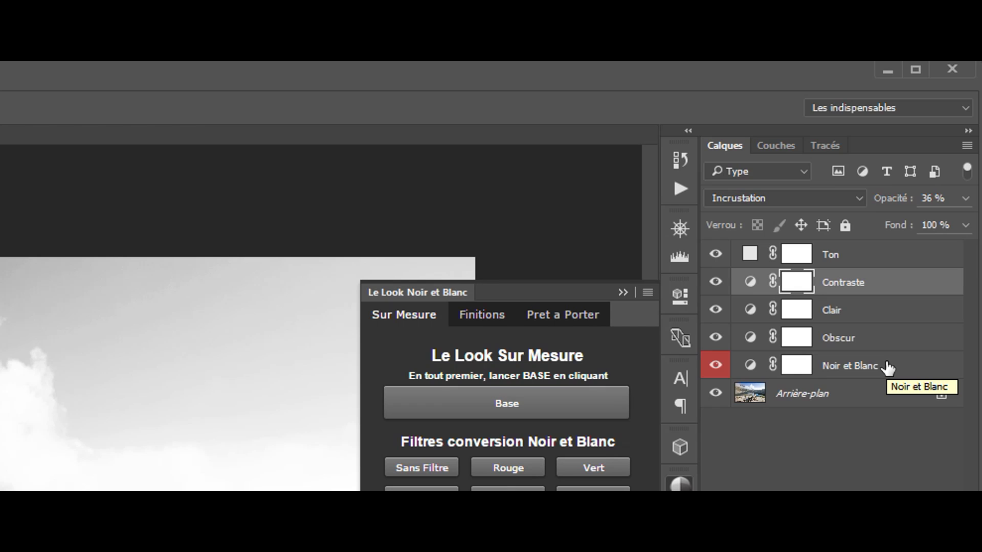
pyautogui.click(887, 366)
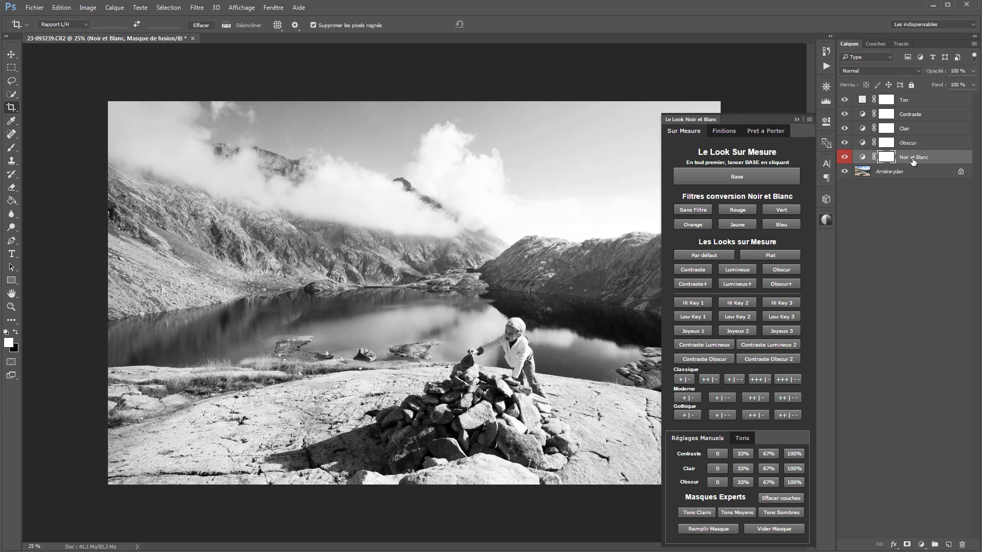
pyautogui.click(914, 160)
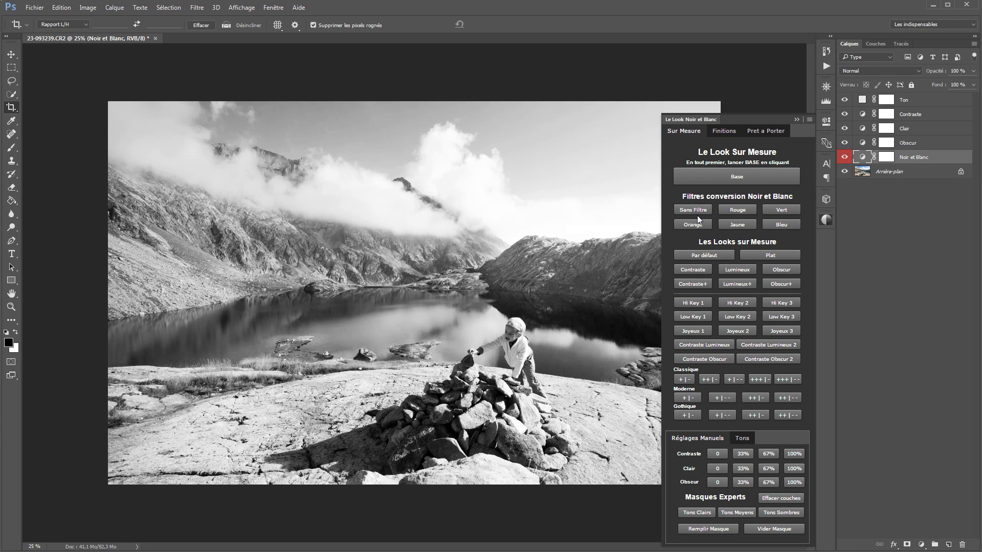
# Try the Rouge, Vert, Orange and Jaune black-and-white conversion filters on the whole photo
pyautogui.click(738, 211)
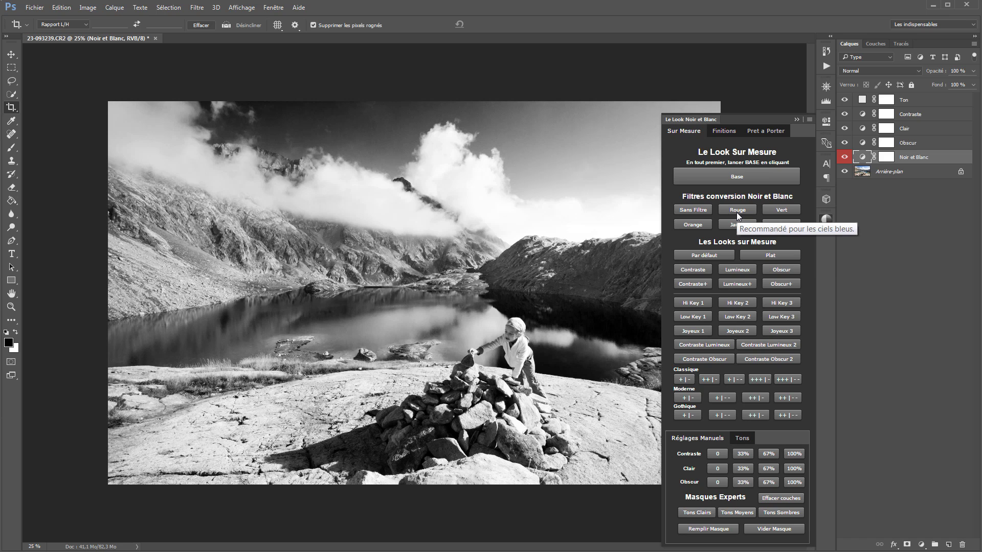
pyautogui.click(735, 213)
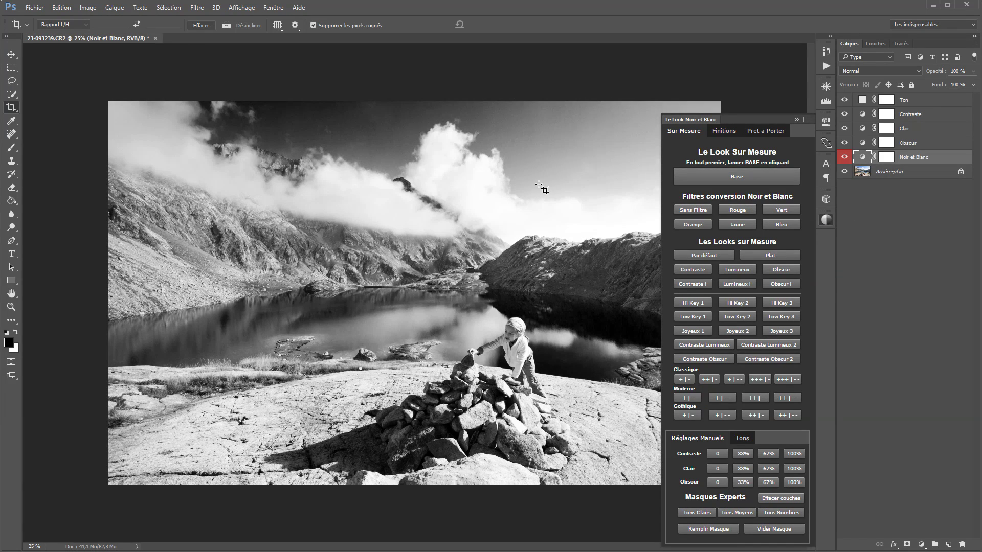
pyautogui.click(781, 209)
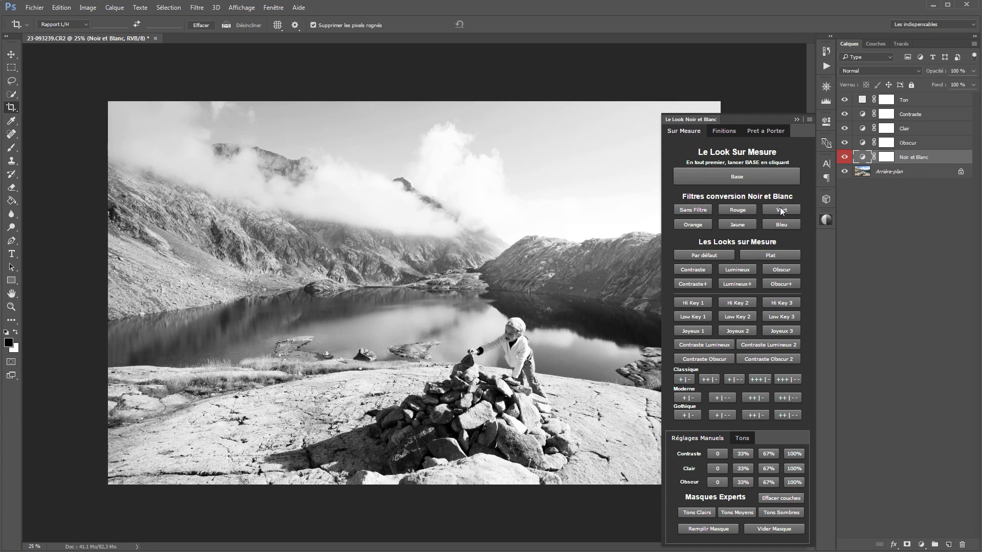
pyautogui.click(689, 226)
pyautogui.click(732, 223)
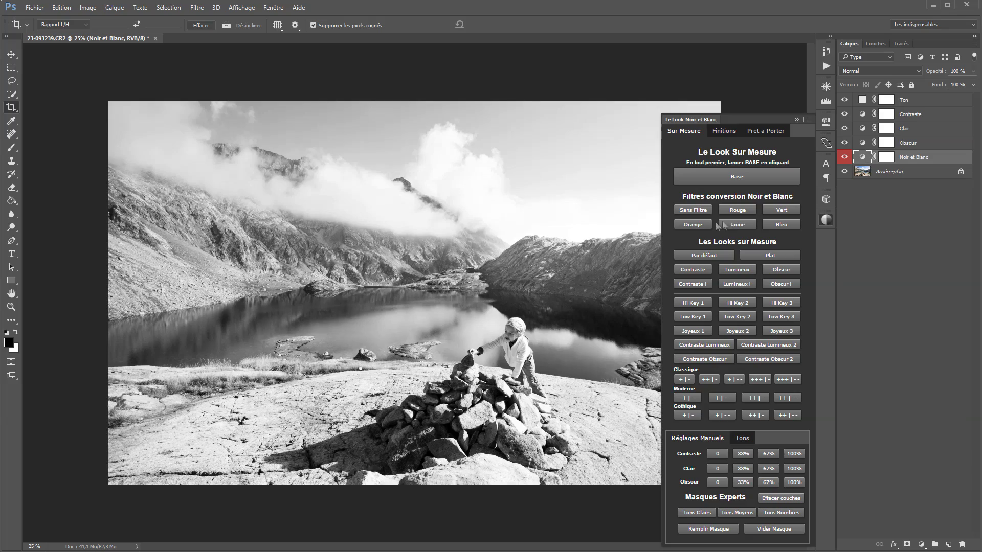
pyautogui.click(688, 225)
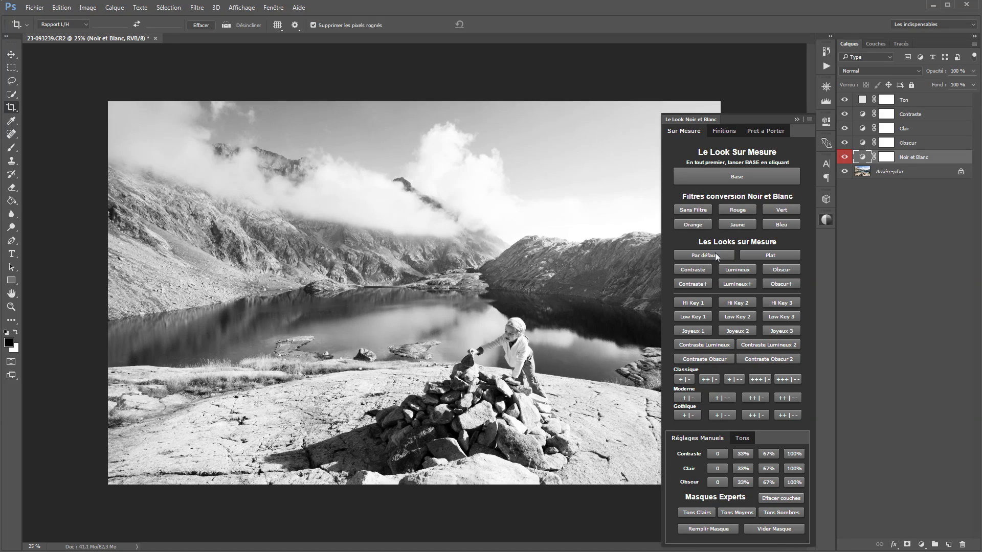
# Compare the Sans Filtre, Orange and Jaune conversion filters on a close view of the child
pyautogui.hotkey('ctrl', '+')
pyautogui.hotkey('ctrl', '+')
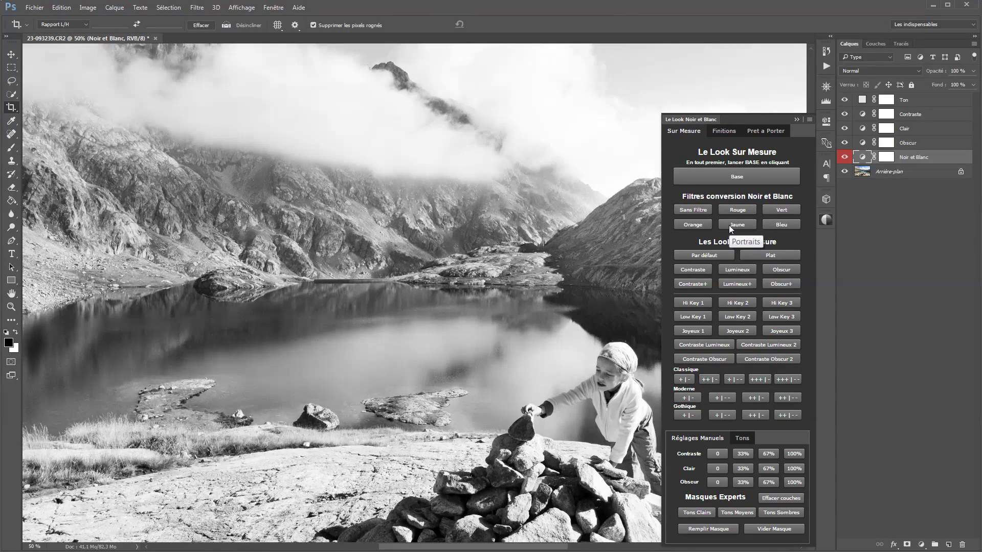
pyautogui.moveTo(513, 302); pyautogui.dragTo(413, 245)
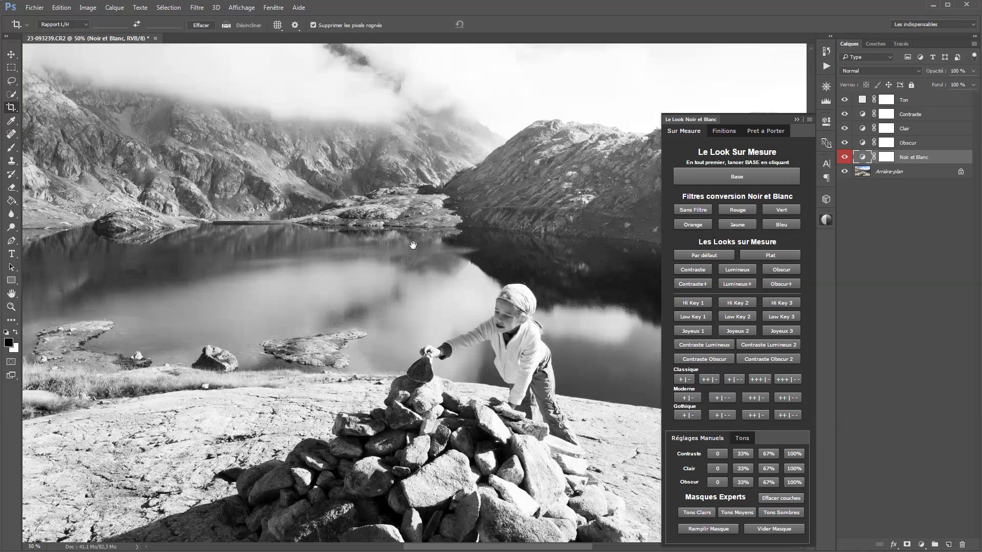
pyautogui.click(689, 208)
pyautogui.click(689, 225)
pyautogui.click(731, 229)
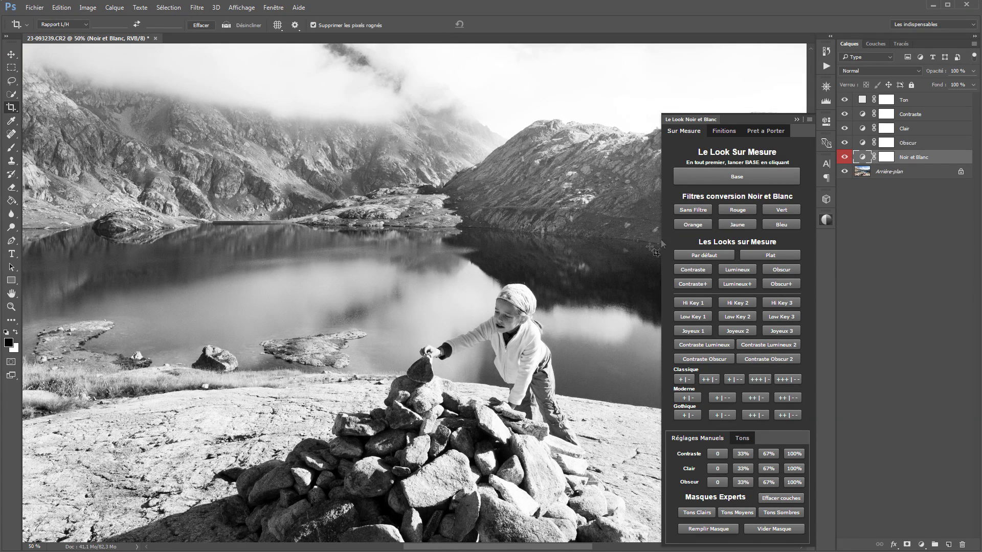
pyautogui.click(692, 225)
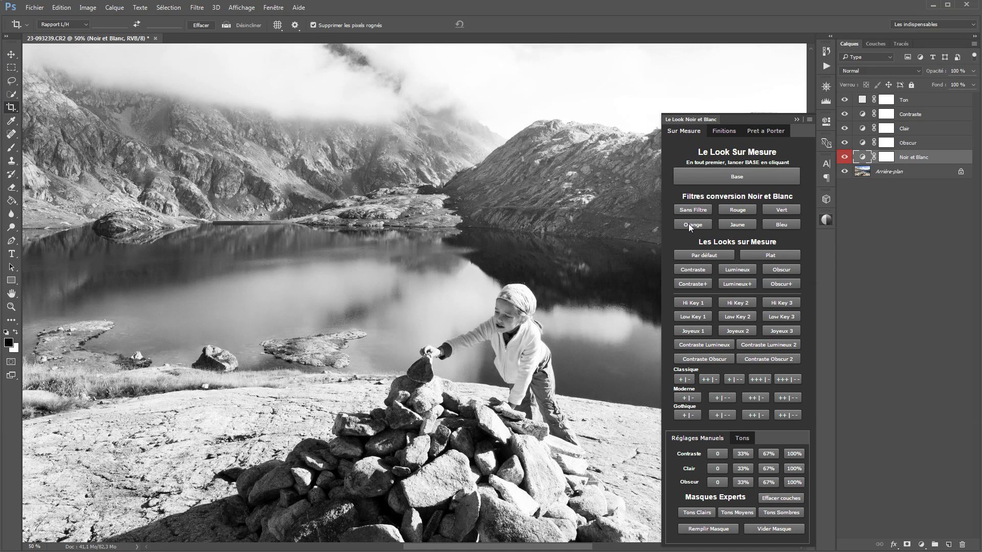
# Try the Bleu and Sans Filtre conversions on the full photo and settle on the Rouge filter
pyautogui.hotkey('ctrl', '-')
pyautogui.hotkey('ctrl', '-')
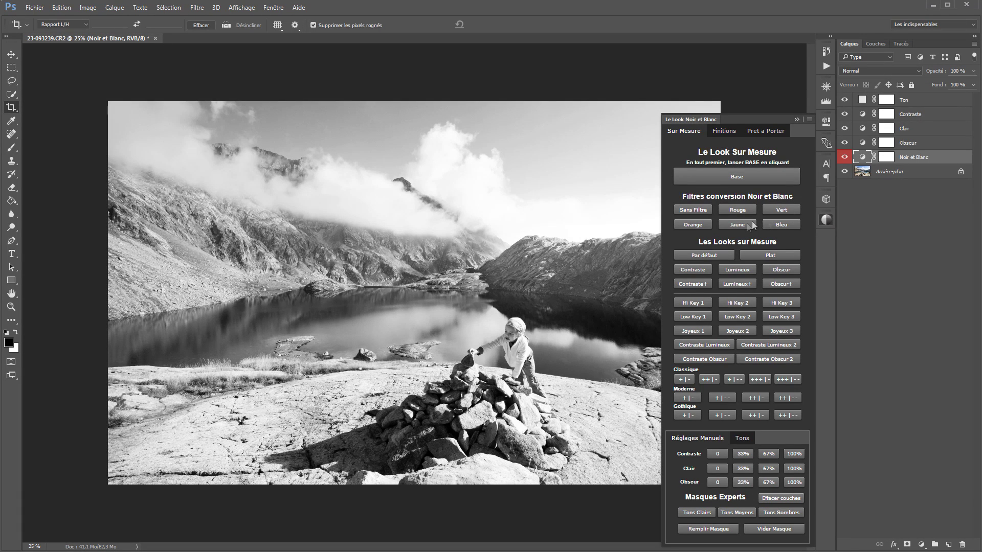
pyautogui.click(779, 225)
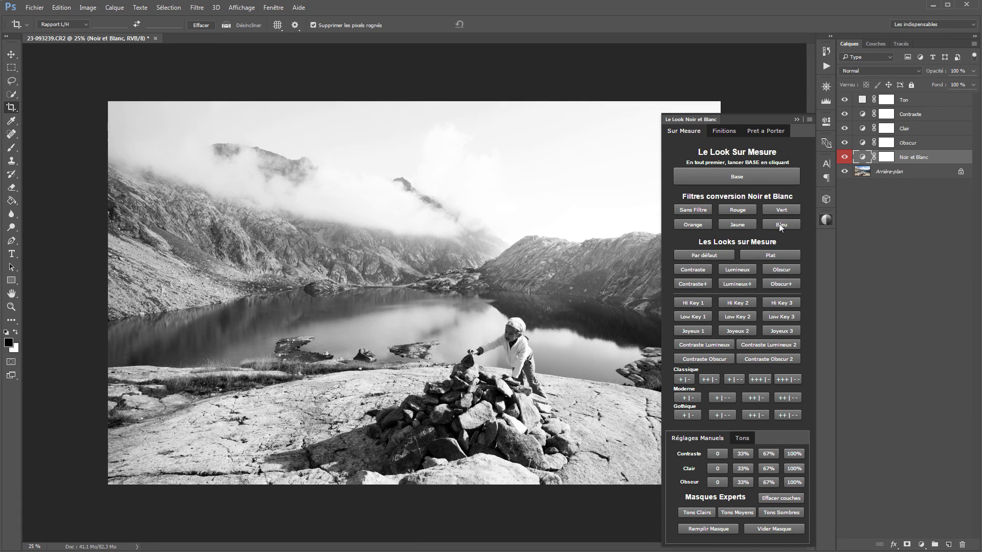
pyautogui.click(698, 207)
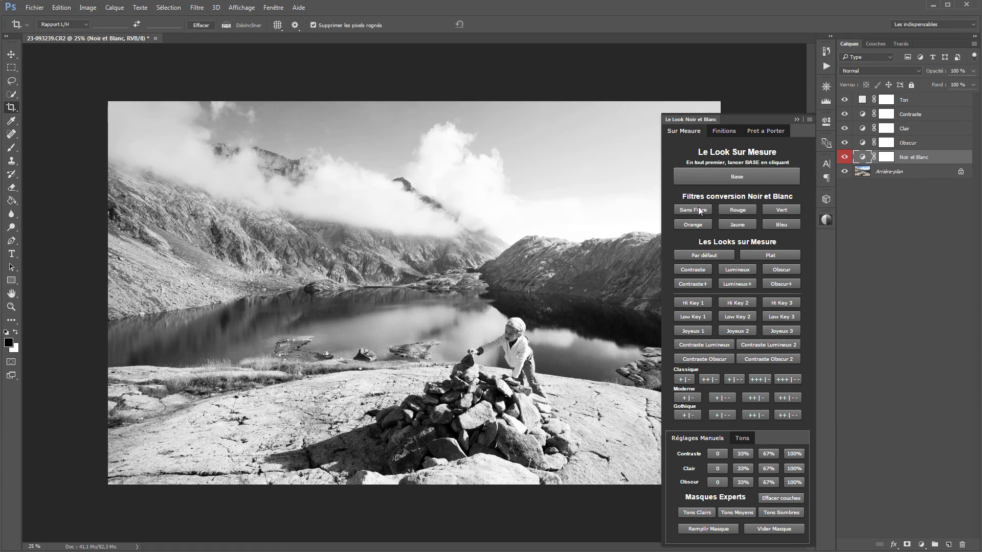
pyautogui.click(740, 211)
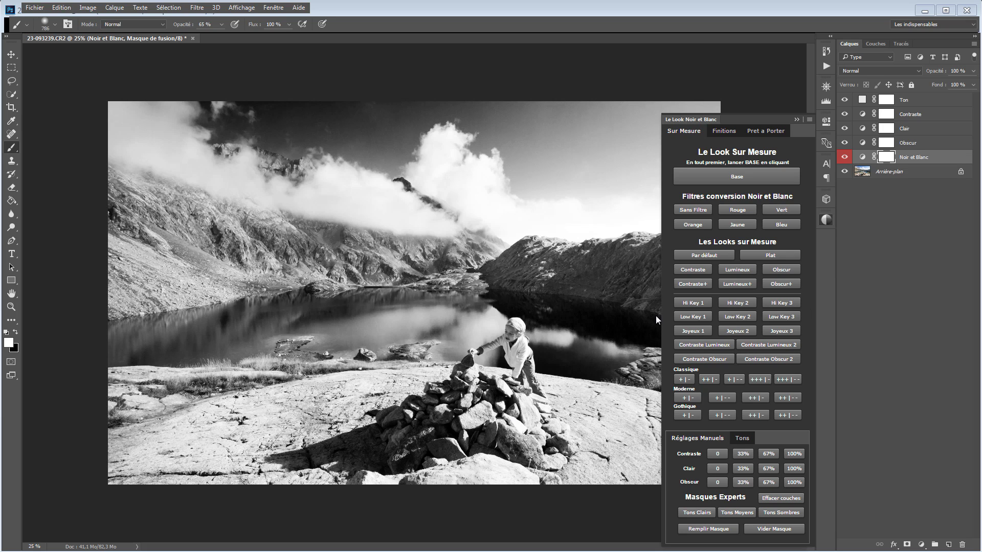
# Try the Contraste, Lumineux, Contraste+, Lumineux+ and Obscur+ looks on the black-and-white photo
pyautogui.click(697, 272)
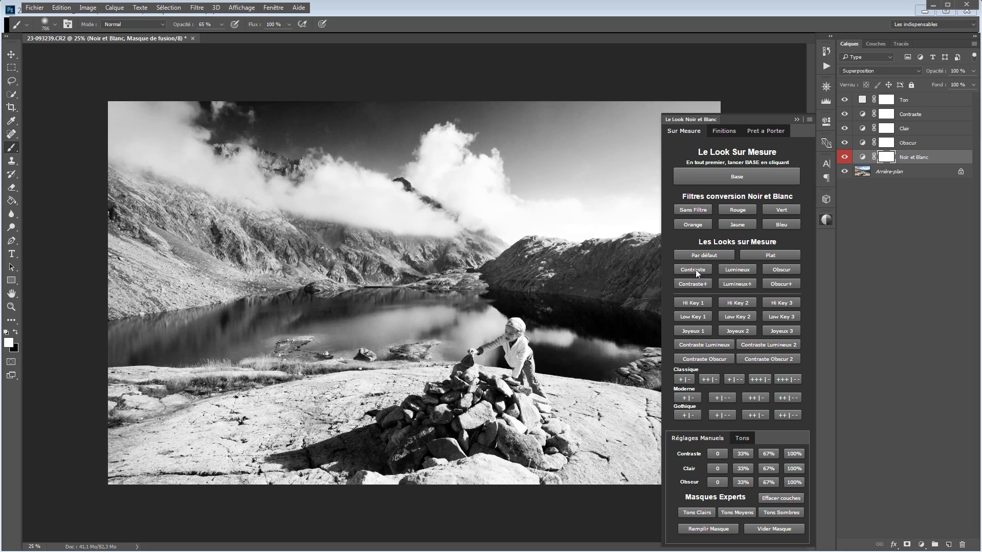
pyautogui.click(728, 272)
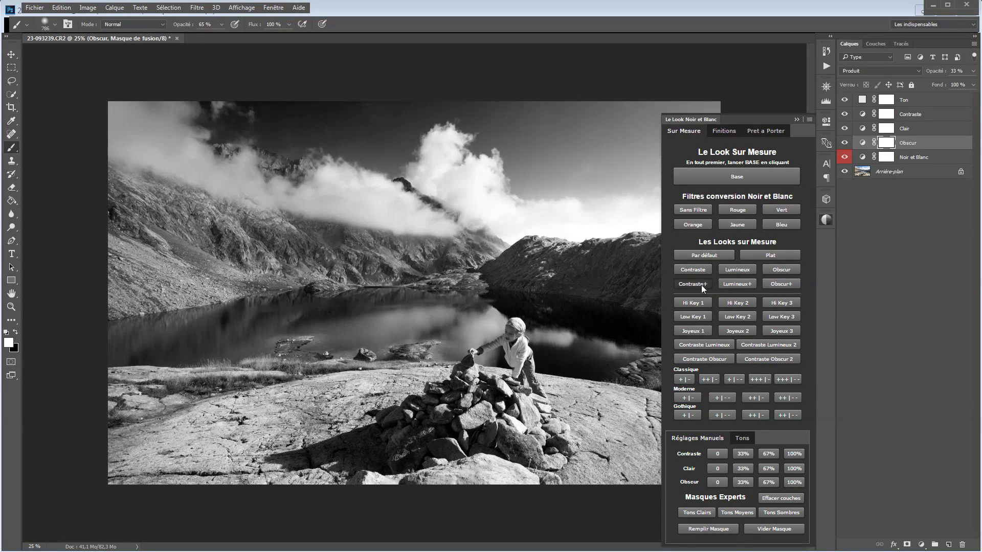
pyautogui.click(701, 285)
pyautogui.click(738, 283)
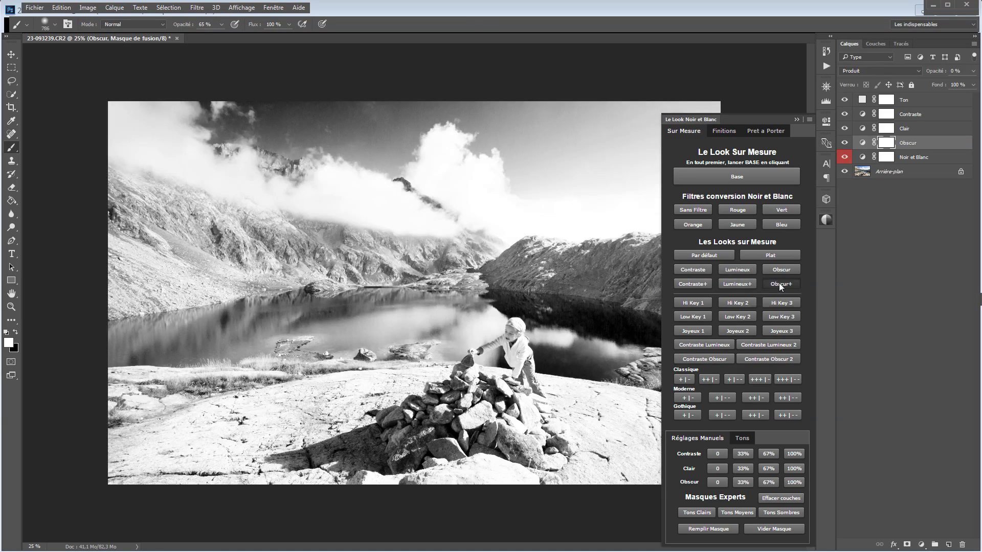
pyautogui.click(778, 283)
# Try the Hi Key 1, Hi Key 2 and Low Key 2 looks on the photo
pyautogui.click(699, 306)
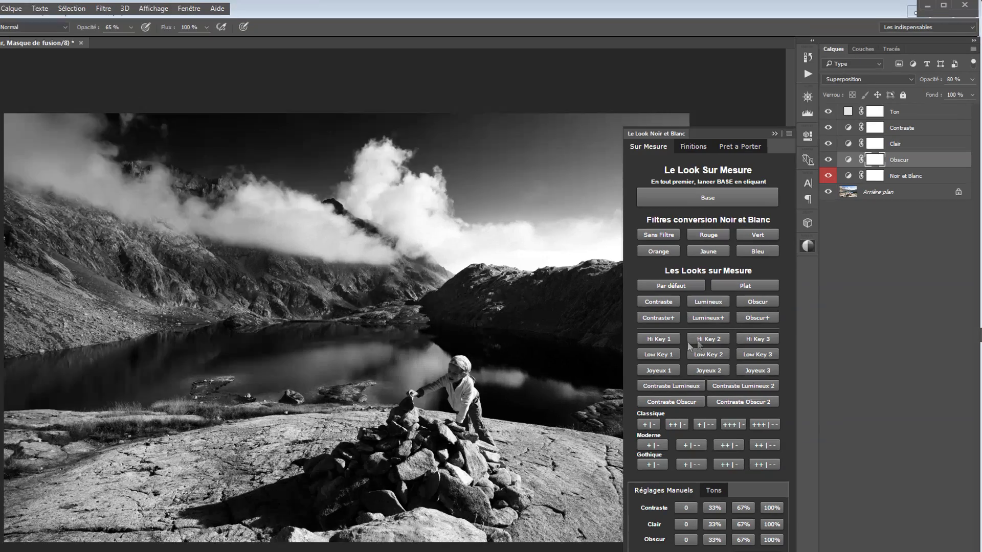
pyautogui.click(734, 304)
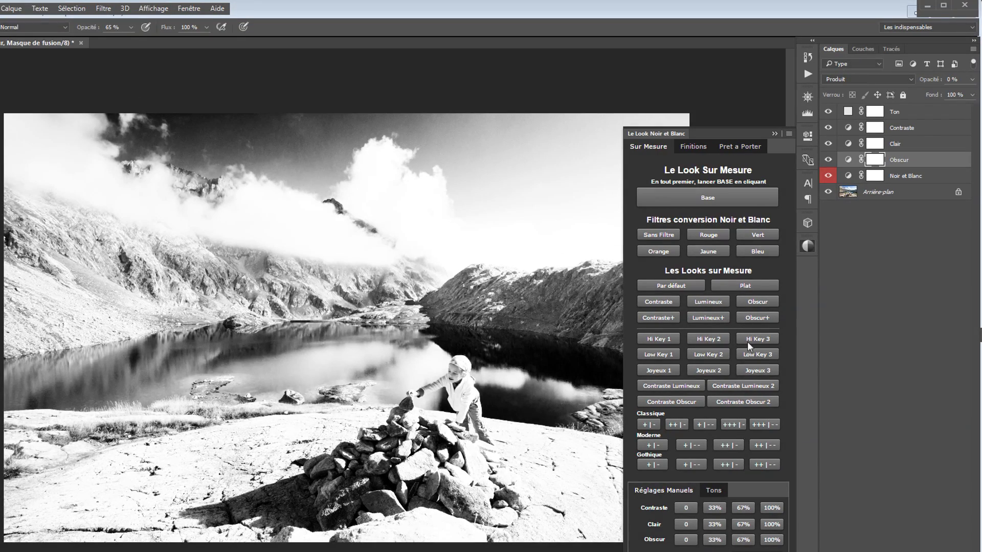
pyautogui.click(722, 355)
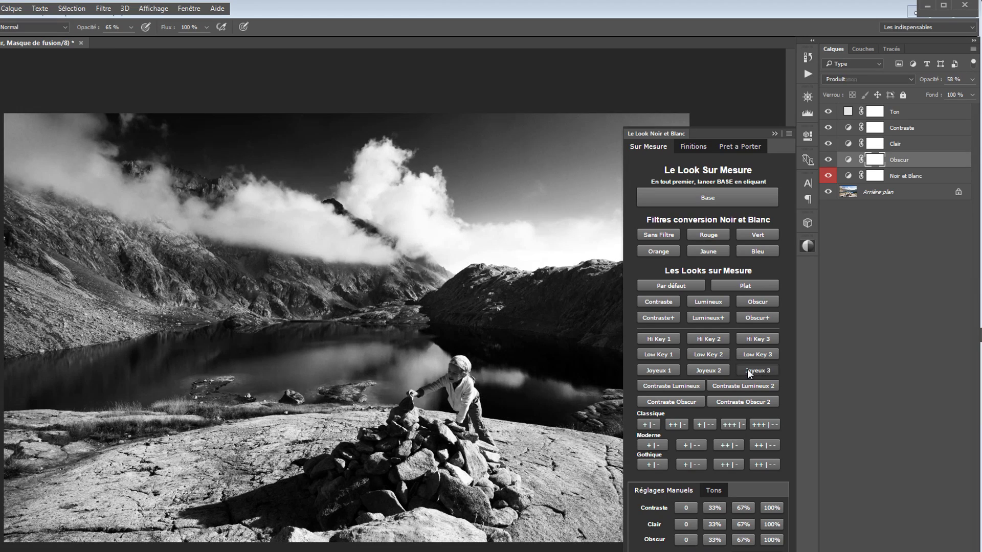
# Compare the Joyeux 3, Joyeux 1 and Joyeux 2 looks and apply Contraste Lumineux
pyautogui.click(747, 369)
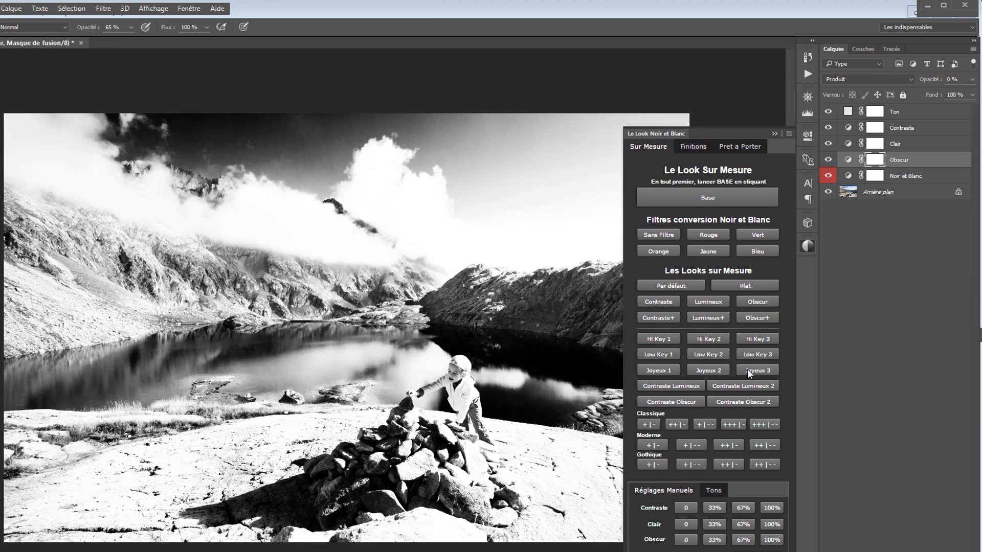
pyautogui.click(664, 371)
pyautogui.click(704, 370)
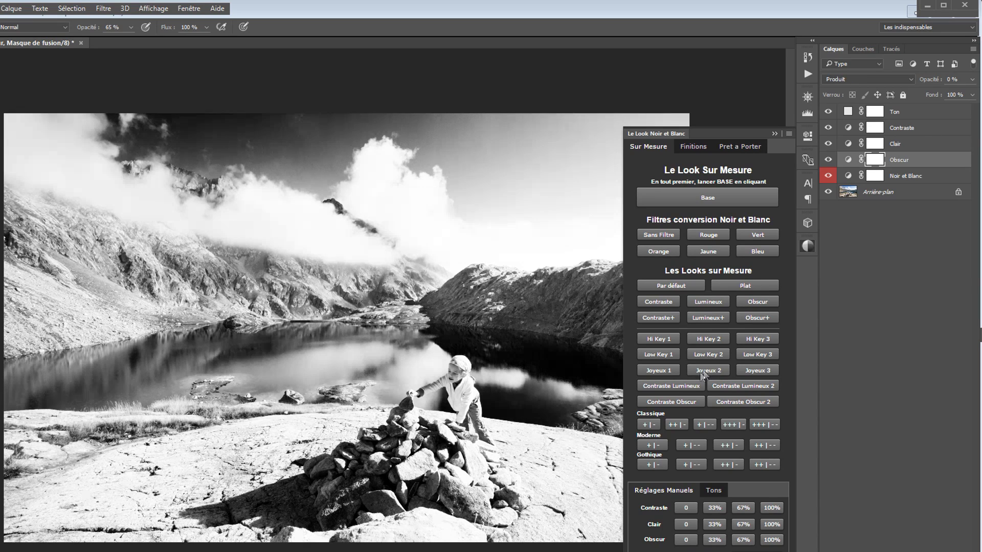
pyautogui.click(679, 387)
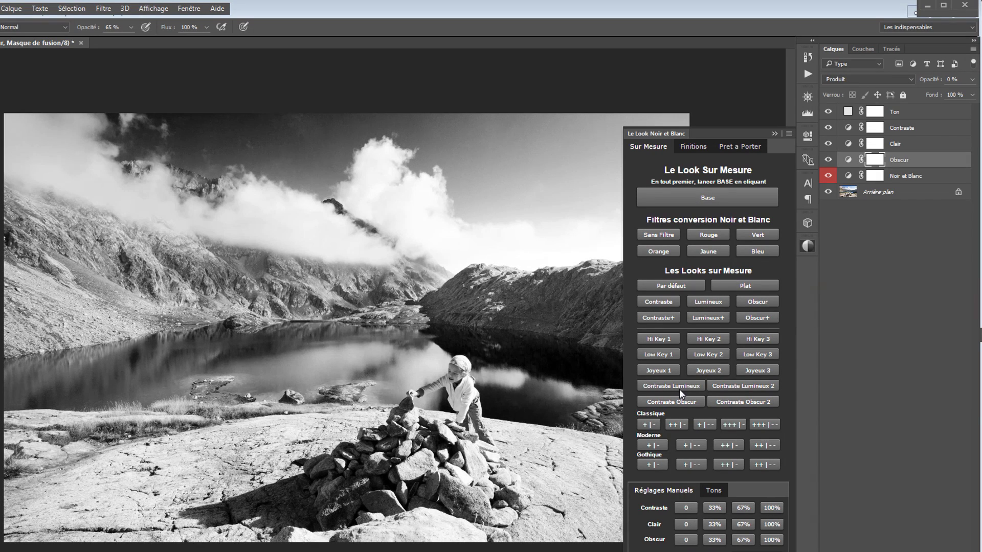
# Try the Joyeux 2 look again and return to the Contraste Lumineux look
pyautogui.click(704, 373)
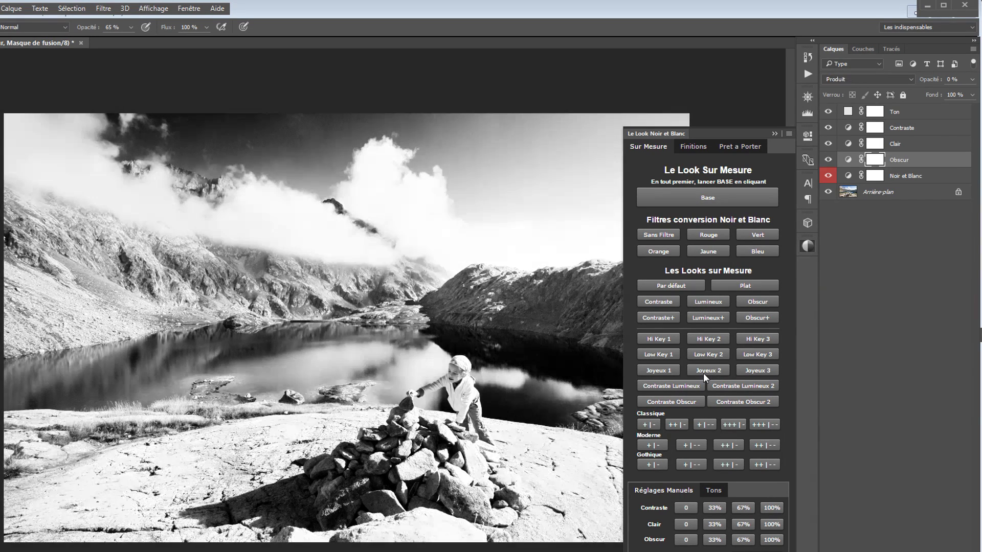
pyautogui.click(686, 382)
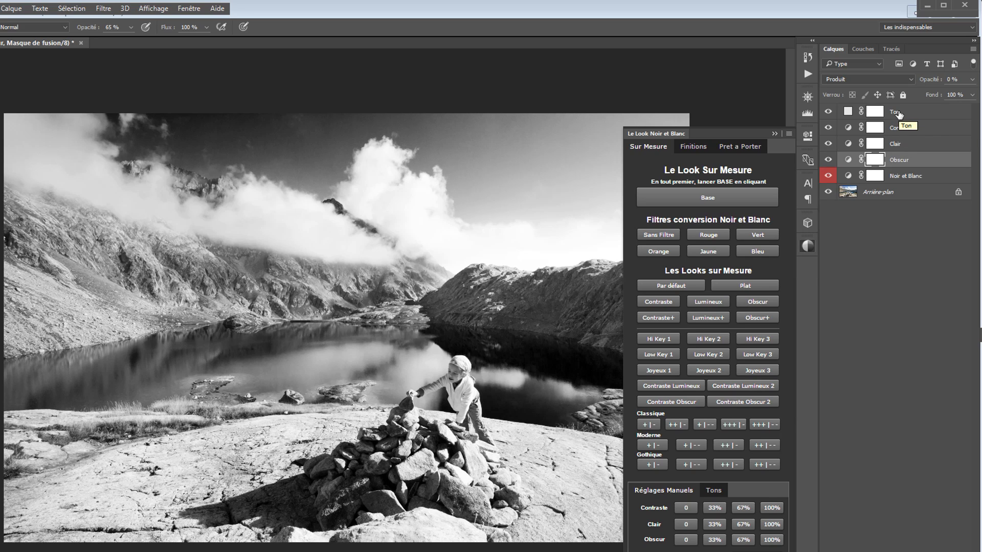
# Set the Obscur layer's opacity to 62%
pyautogui.click(903, 148)
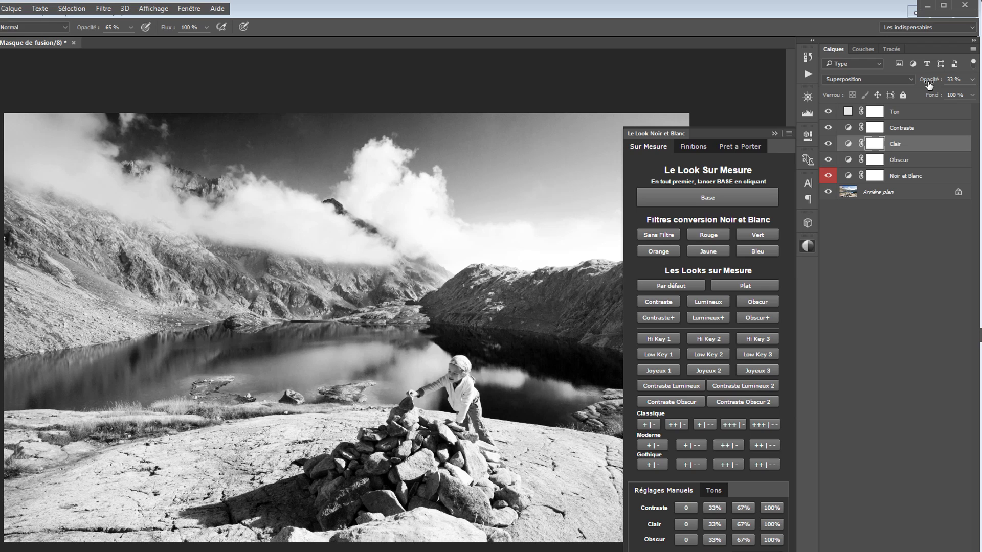
pyautogui.click(901, 162)
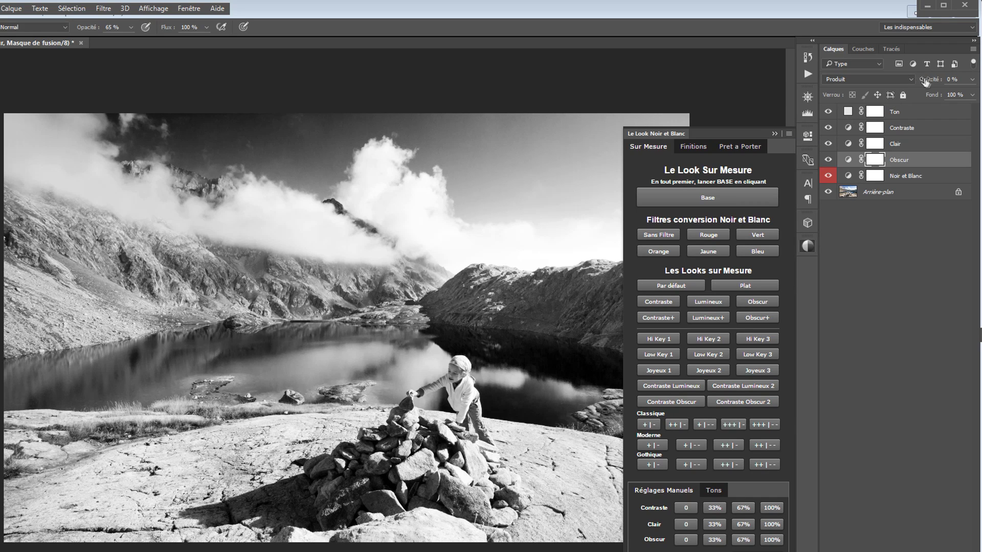
pyautogui.moveTo(927, 81); pyautogui.dragTo(966, 88)
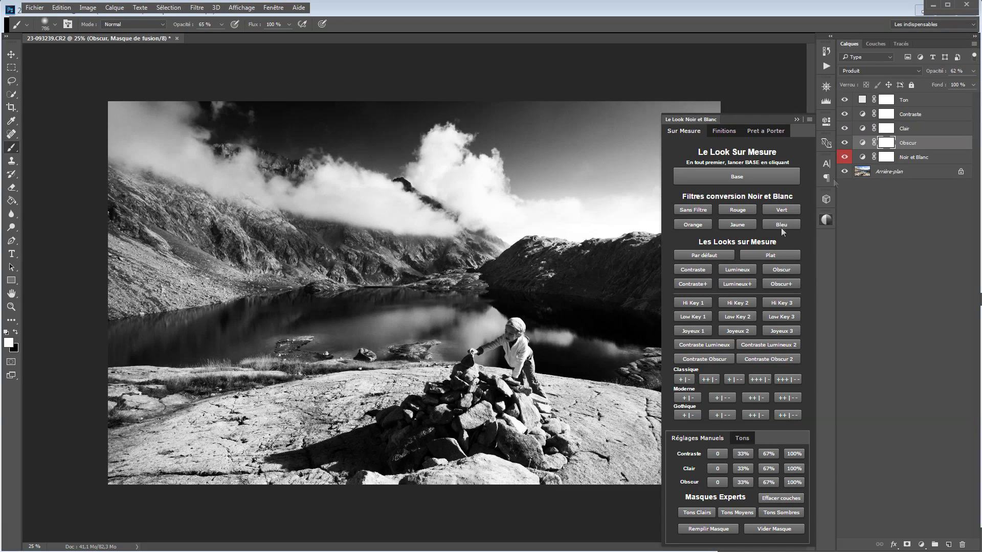
# Empty the Obscur layer's mask and paint it white at 50% brush opacity over the sky and the foreground rock
pyautogui.click(764, 531)
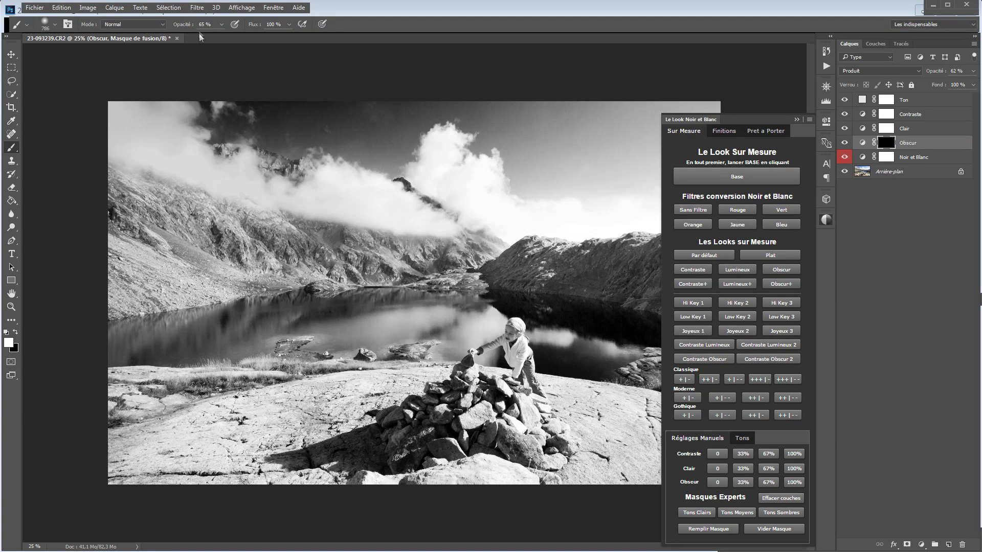
pyautogui.moveTo(185, 25); pyautogui.dragTo(175, 27)
pyautogui.moveTo(253, 105)
pyautogui.mouseDown()
pyautogui.moveTo(366, 127)
pyautogui.moveTo(318, 134)
pyautogui.moveTo(360, 151)
pyautogui.moveTo(407, 122)
pyautogui.moveTo(510, 122)
pyautogui.moveTo(556, 171)
pyautogui.moveTo(588, 176)
pyautogui.moveTo(656, 134)
pyautogui.moveTo(657, 119)
pyautogui.moveTo(715, 110)
pyautogui.moveTo(682, 178)
pyautogui.moveTo(531, 153)
pyautogui.moveTo(537, 131)
pyautogui.moveTo(663, 118)
pyautogui.moveTo(275, 109)
pyautogui.moveTo(320, 125)
pyautogui.moveTo(256, 121)
pyautogui.moveTo(386, 129)
pyautogui.moveTo(409, 111)
pyautogui.moveTo(546, 124)
pyautogui.moveTo(522, 142)
pyautogui.moveTo(588, 124)
pyautogui.moveTo(660, 120)
pyautogui.mouseUp()
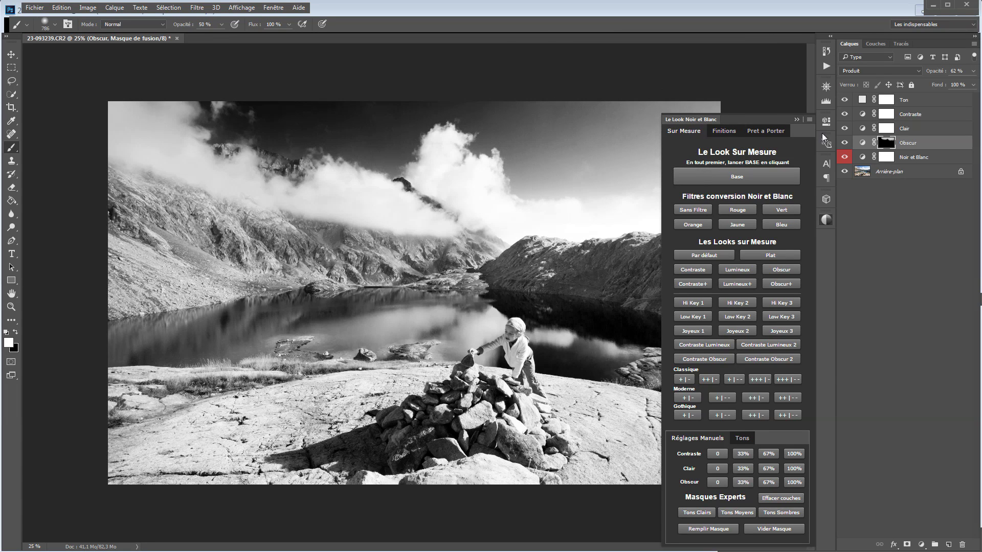
pyautogui.click(797, 119)
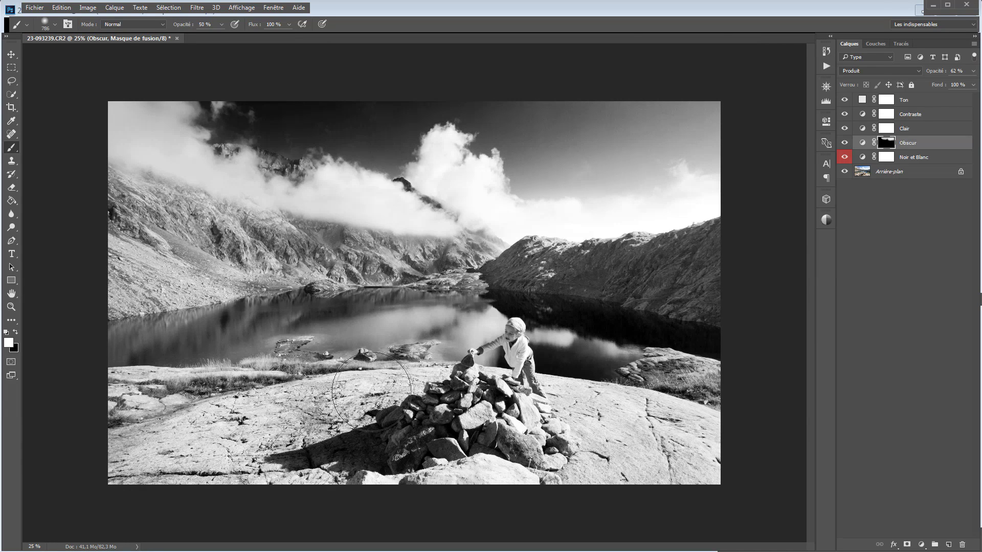
pyautogui.moveTo(548, 454)
pyautogui.mouseDown()
pyautogui.moveTo(581, 434)
pyautogui.moveTo(658, 450)
pyautogui.moveTo(665, 430)
pyautogui.moveTo(622, 423)
pyautogui.mouseUp()
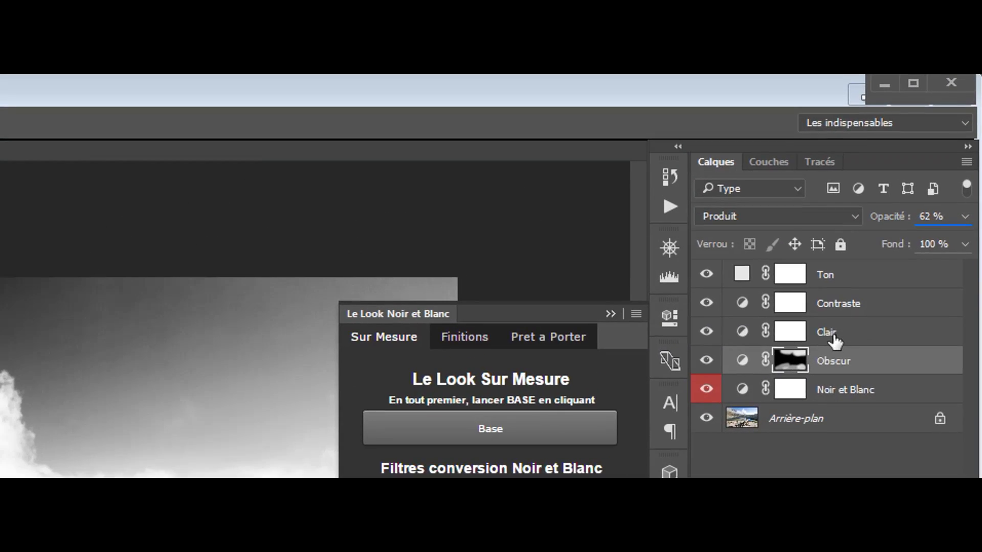
# Set the Clair layer's opacity to 53% and apply the Tons Clairs expert mask to it
pyautogui.click(876, 213)
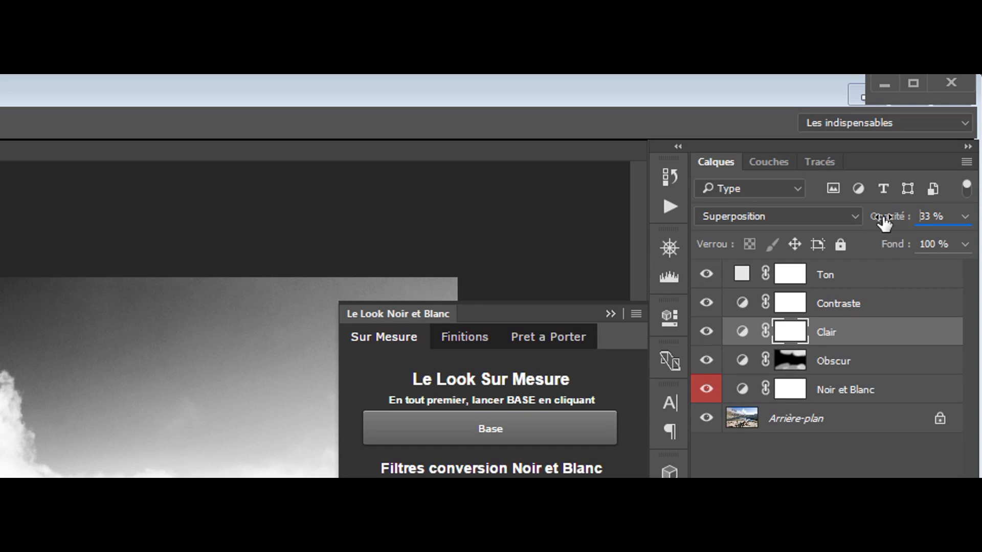
pyautogui.moveTo(883, 219); pyautogui.dragTo(941, 219)
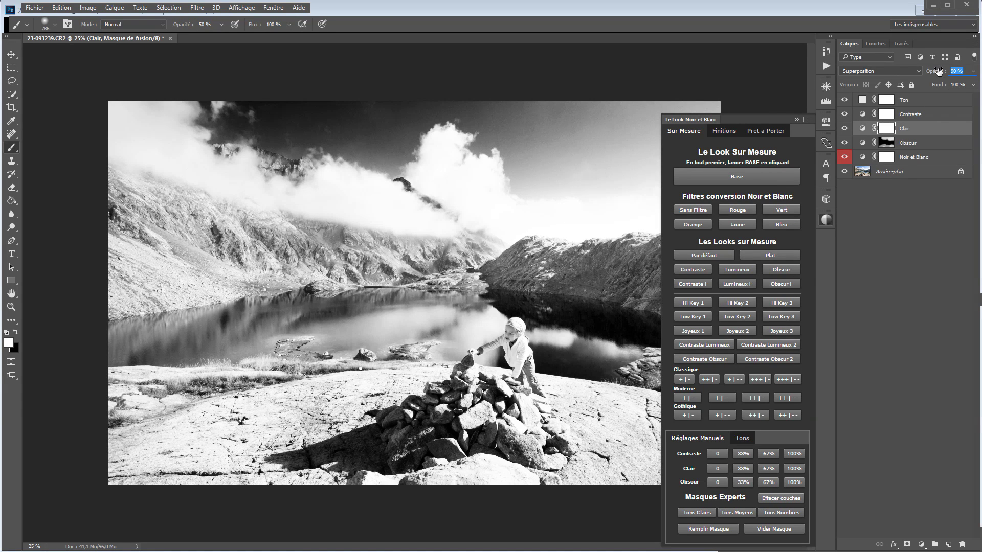
pyautogui.moveTo(936, 71)
pyautogui.mouseDown()
pyautogui.moveTo(914, 73)
pyautogui.moveTo(936, 71)
pyautogui.mouseUp()
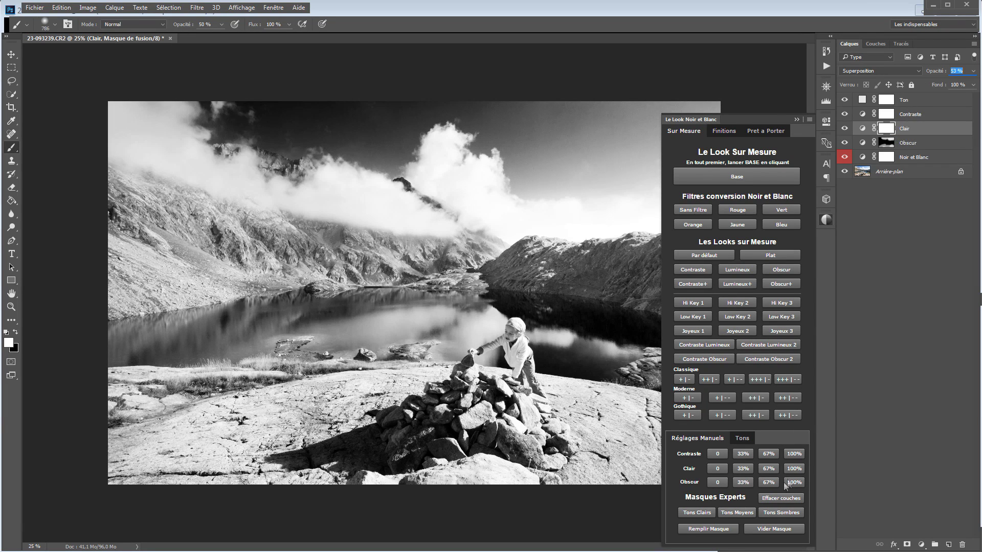
pyautogui.click(684, 514)
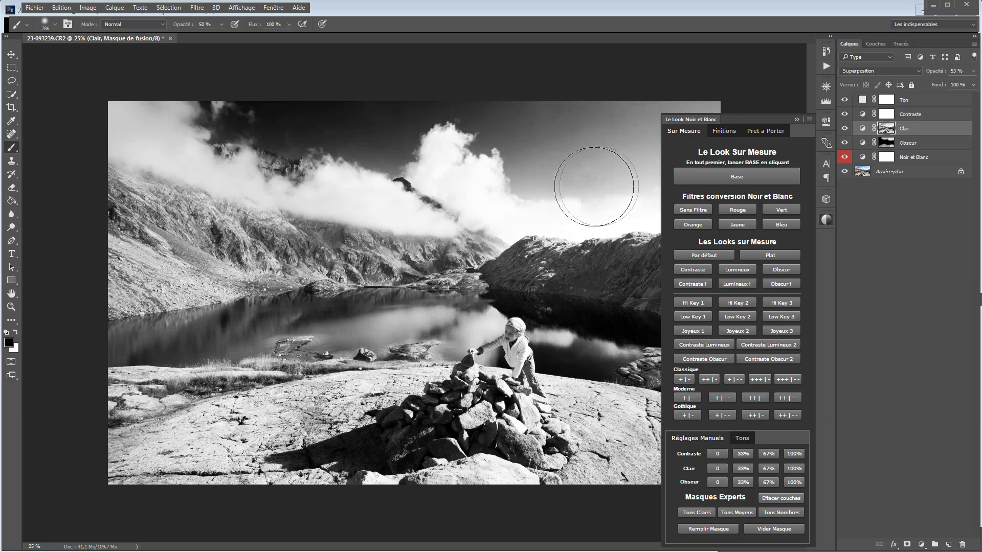
# Paint the Clair layer's mask black at 50% opacity with a size 250 brush along the ridge on the far side of the lake
pyautogui.click(796, 120)
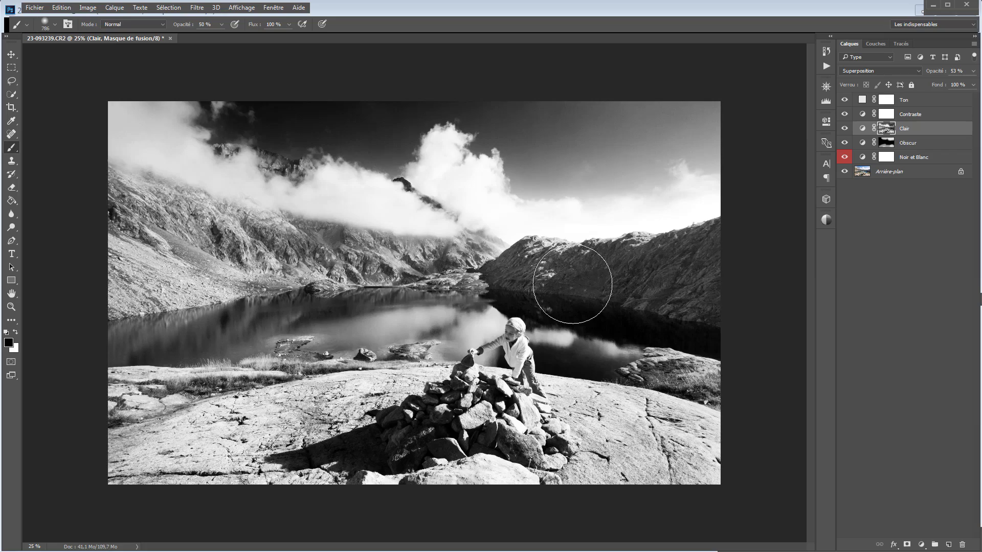
pyautogui.hotkey('ctrl', '+')
pyautogui.hotkey('ctrl', '+')
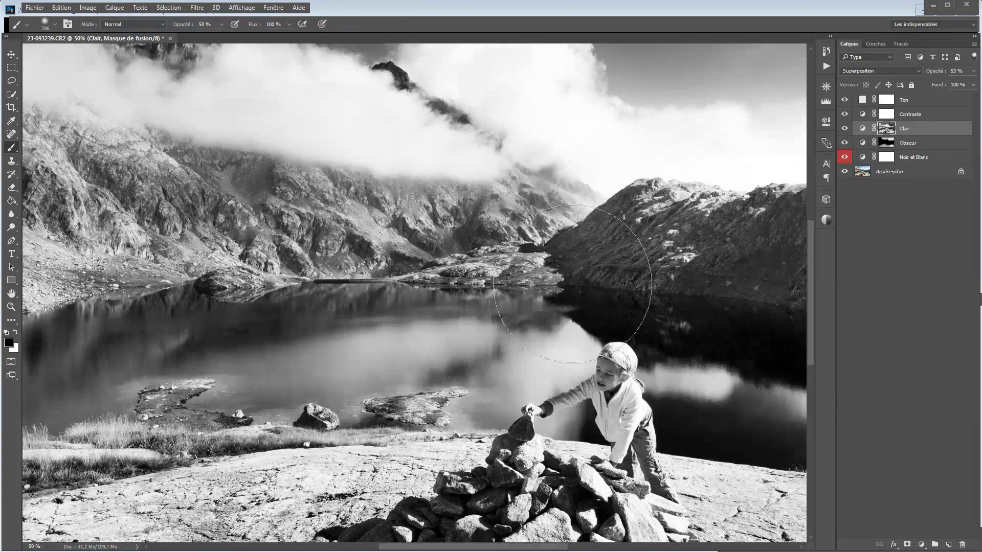
pyautogui.moveTo(614, 226); pyautogui.dragTo(470, 266)
pyautogui.moveTo(441, 236)
pyautogui.mouseDown()
pyautogui.moveTo(483, 243)
pyautogui.moveTo(449, 227)
pyautogui.moveTo(485, 240)
pyautogui.moveTo(643, 223)
pyautogui.moveTo(571, 215)
pyautogui.moveTo(572, 224)
pyautogui.moveTo(685, 221)
pyautogui.moveTo(741, 202)
pyautogui.mouseUp()
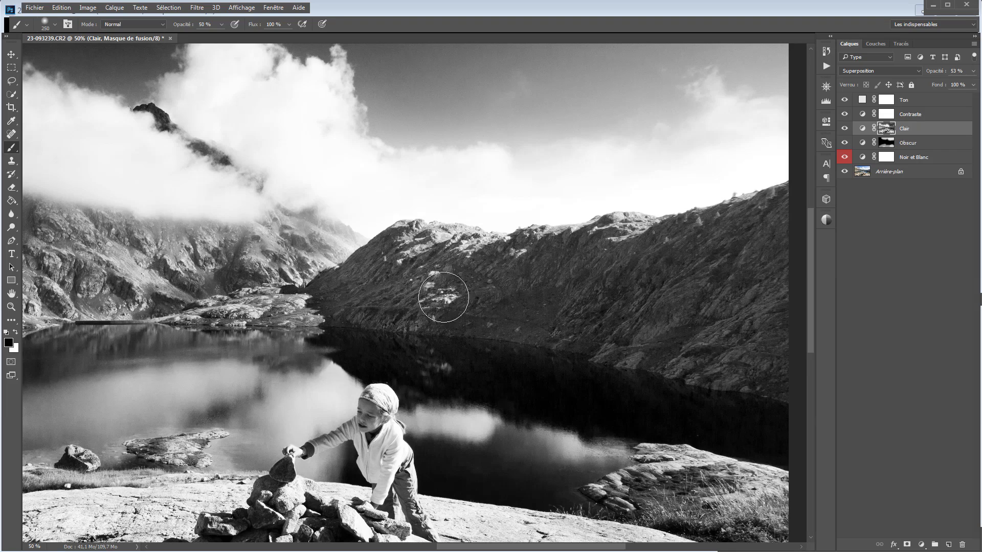
pyautogui.hotkey('ctrl', '-')
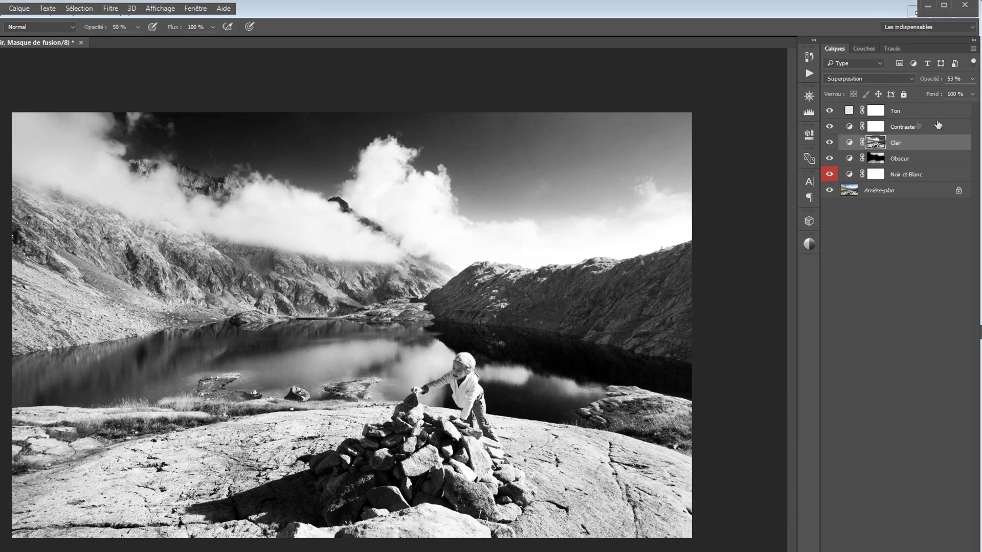
# Test the Contraste layer's opacity at 100% and 0% and set it to 34%
pyautogui.click(913, 129)
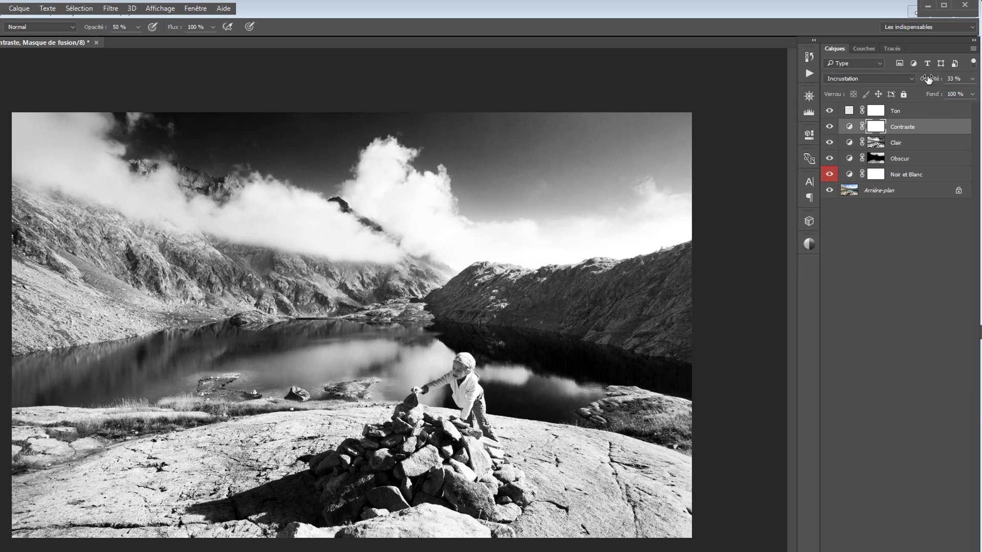
pyautogui.moveTo(928, 79); pyautogui.dragTo(978, 81)
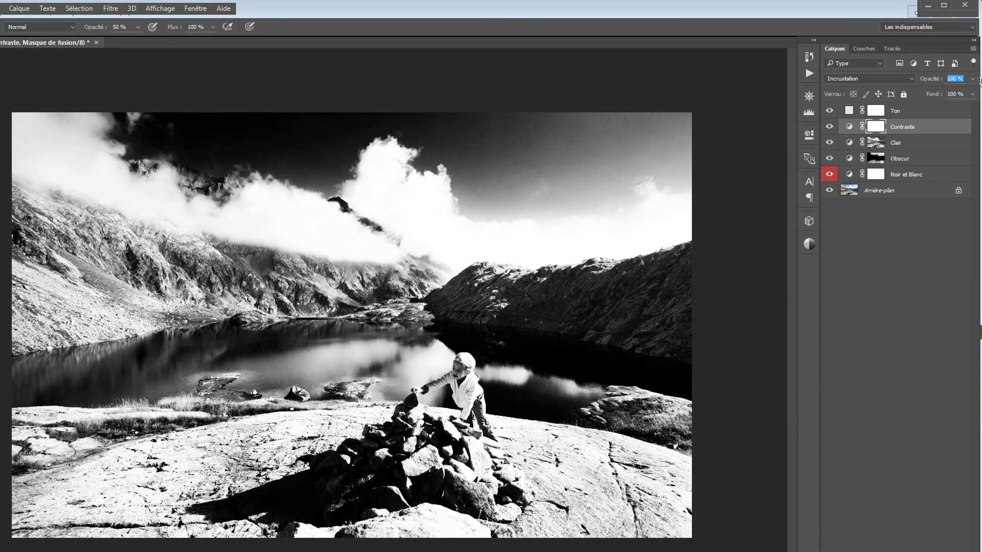
pyautogui.moveTo(978, 80); pyautogui.dragTo(885, 76)
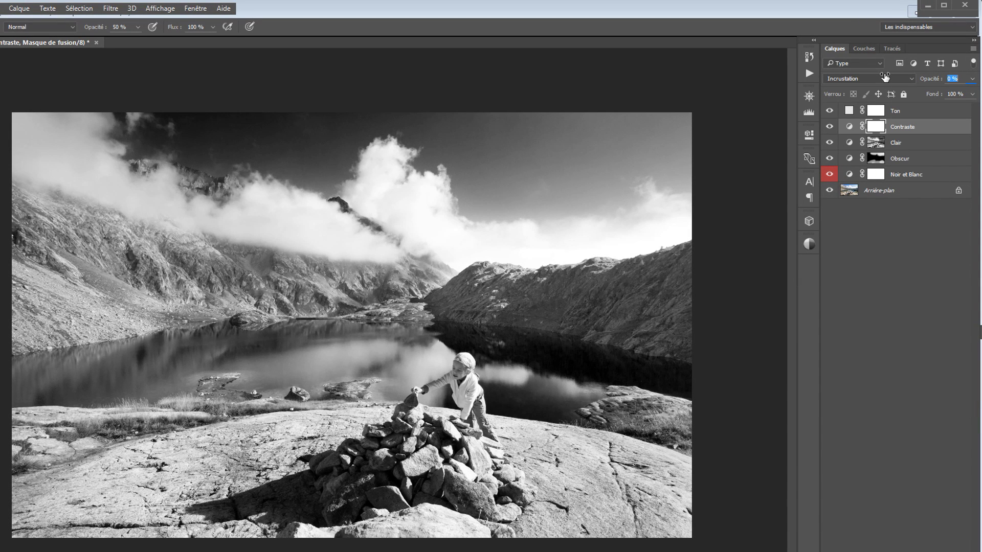
pyautogui.moveTo(884, 77); pyautogui.dragTo(910, 78)
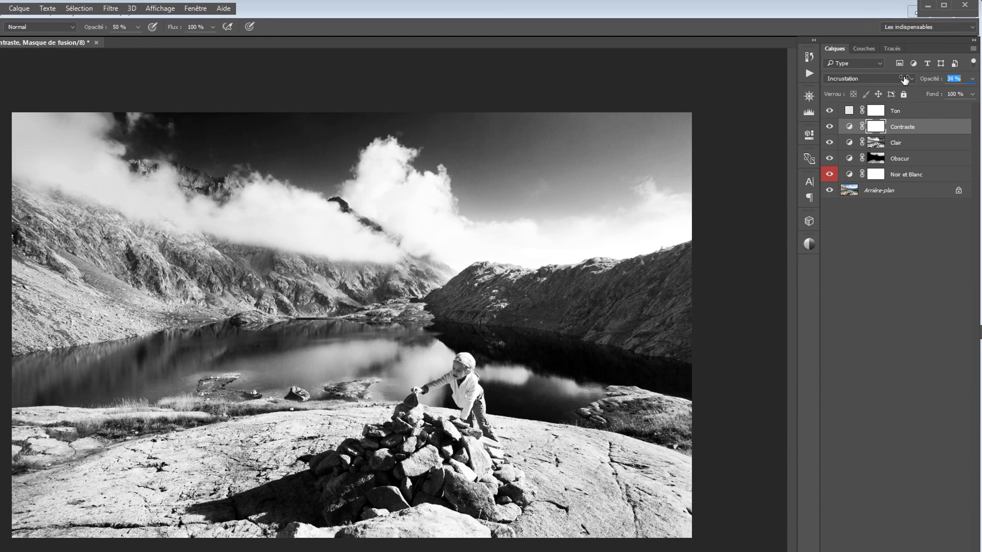
pyautogui.moveTo(905, 79); pyautogui.dragTo(906, 81)
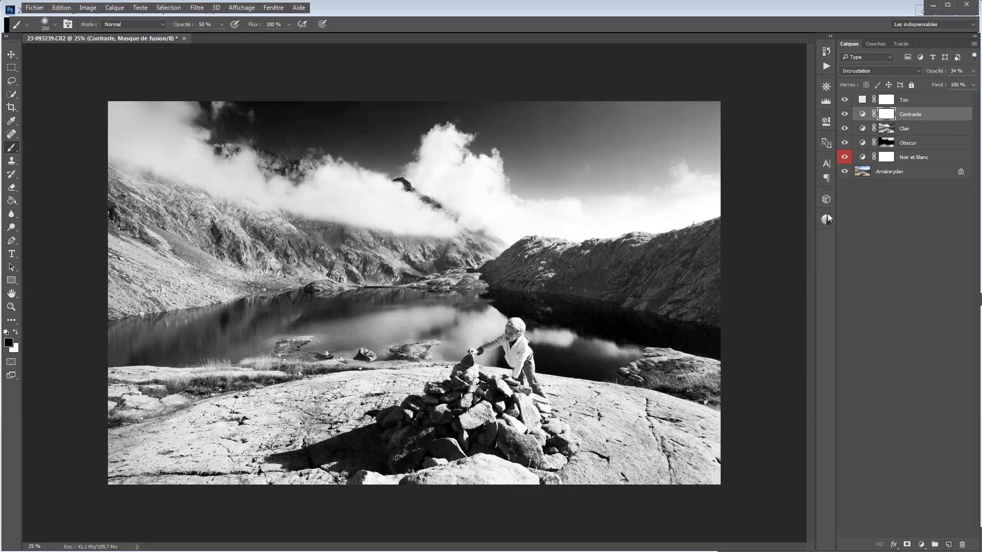
# Try the Tons Clairs, Tons Moyens and Tons Sombres expert masks on the Contraste layer
pyautogui.click(826, 220)
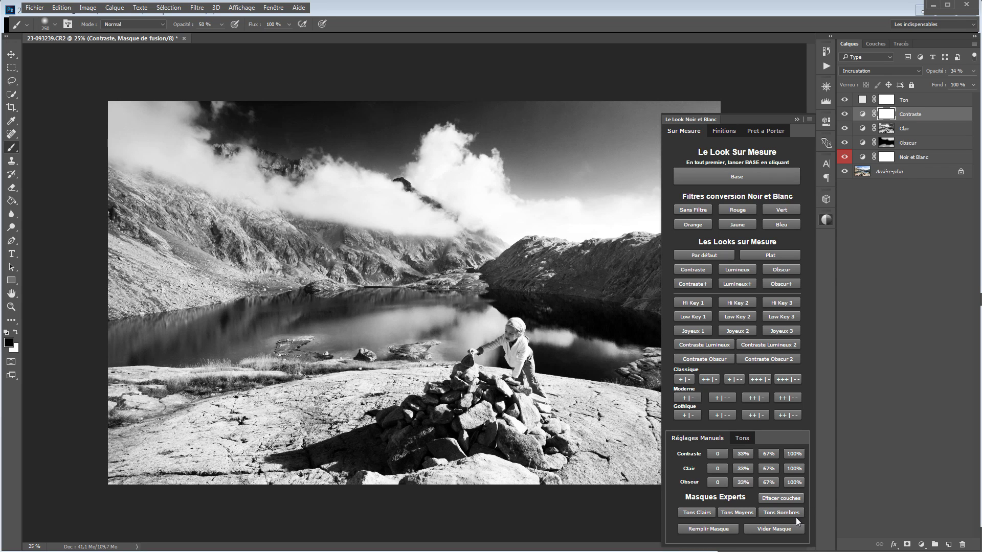
pyautogui.click(694, 513)
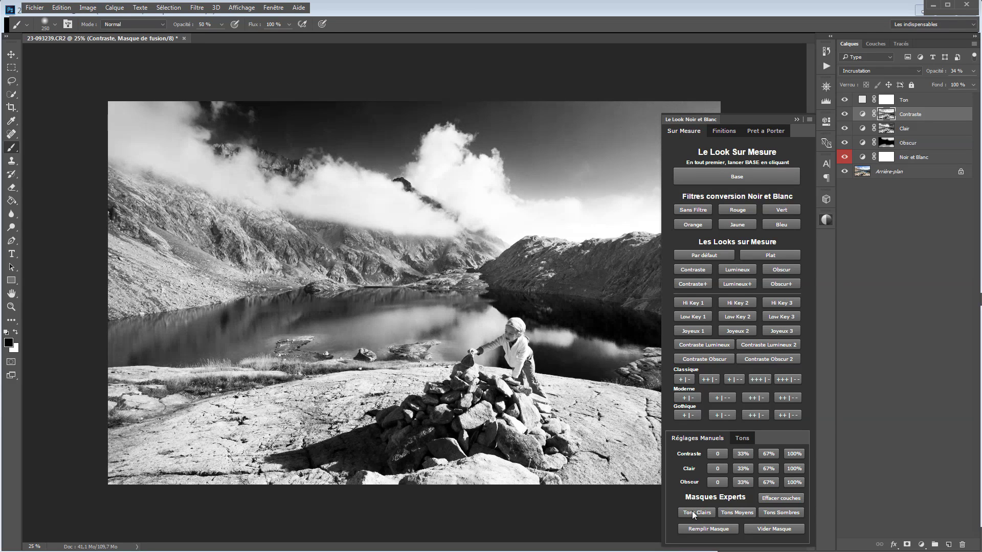
pyautogui.click(748, 513)
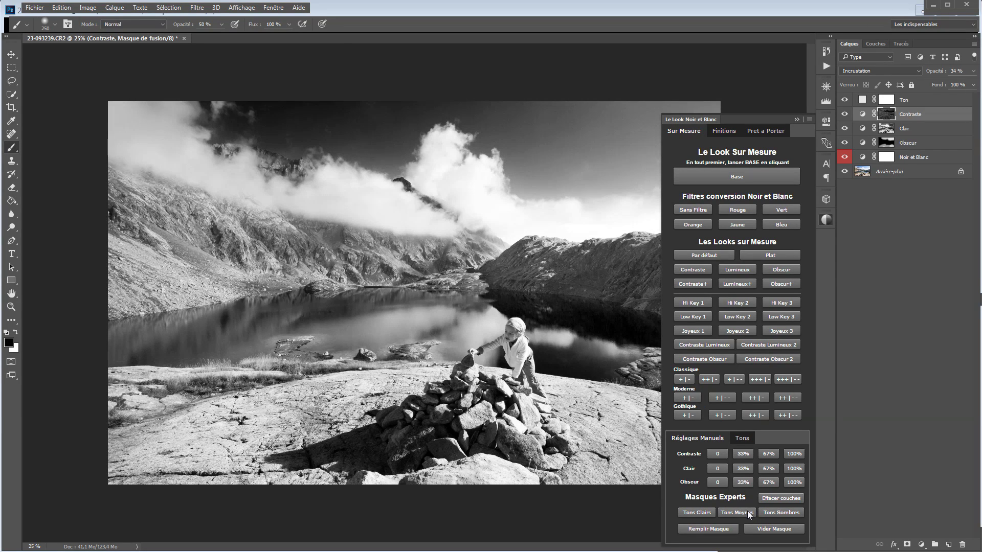
pyautogui.click(772, 513)
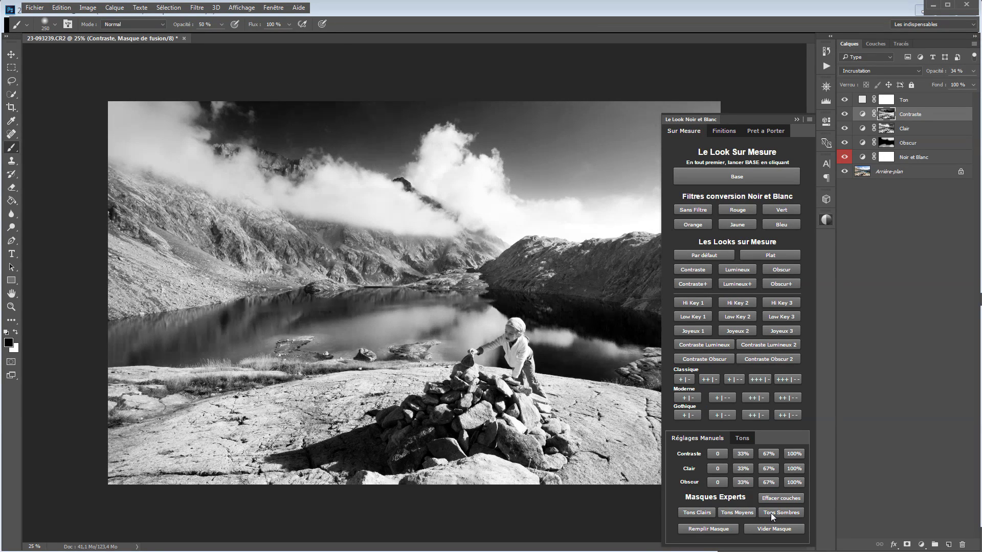
# Set the Contraste layer's opacity to 54%, compare the Tons Clairs and Tons Sombres masks, and keep Tons Sombres
pyautogui.moveTo(934, 72); pyautogui.dragTo(941, 72)
pyautogui.click(707, 513)
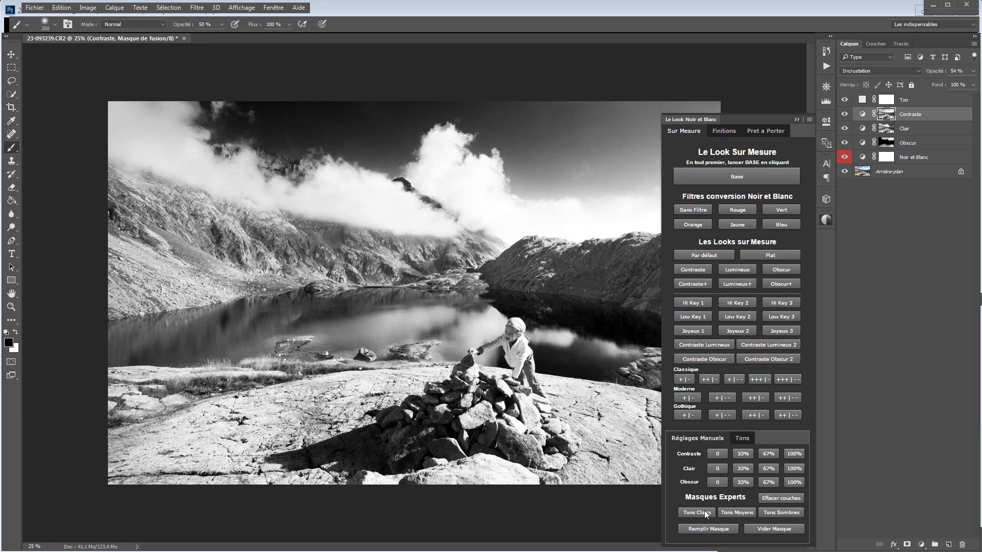
pyautogui.click(768, 514)
pyautogui.click(705, 512)
pyautogui.click(708, 514)
pyautogui.click(794, 513)
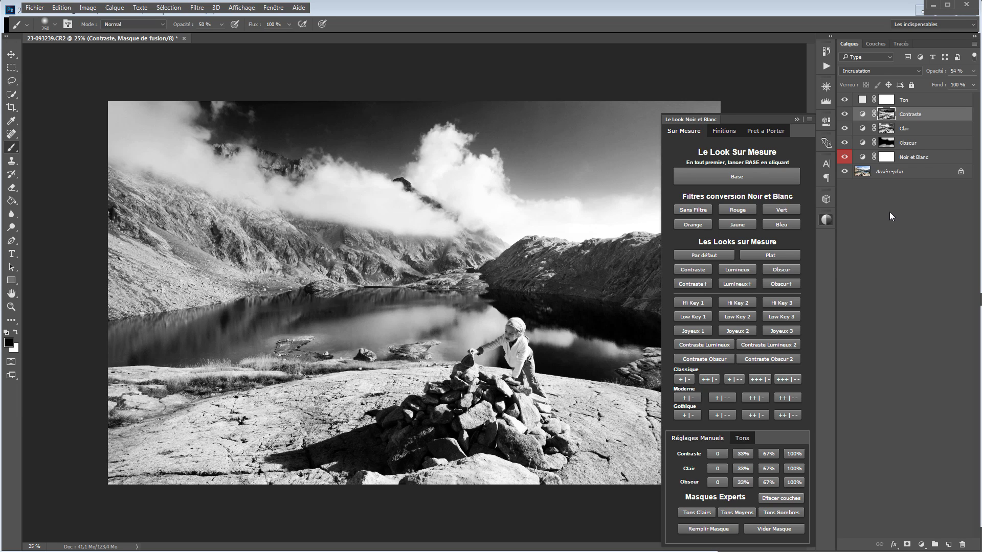
# Review the document's edit history against the full photo
pyautogui.click(797, 120)
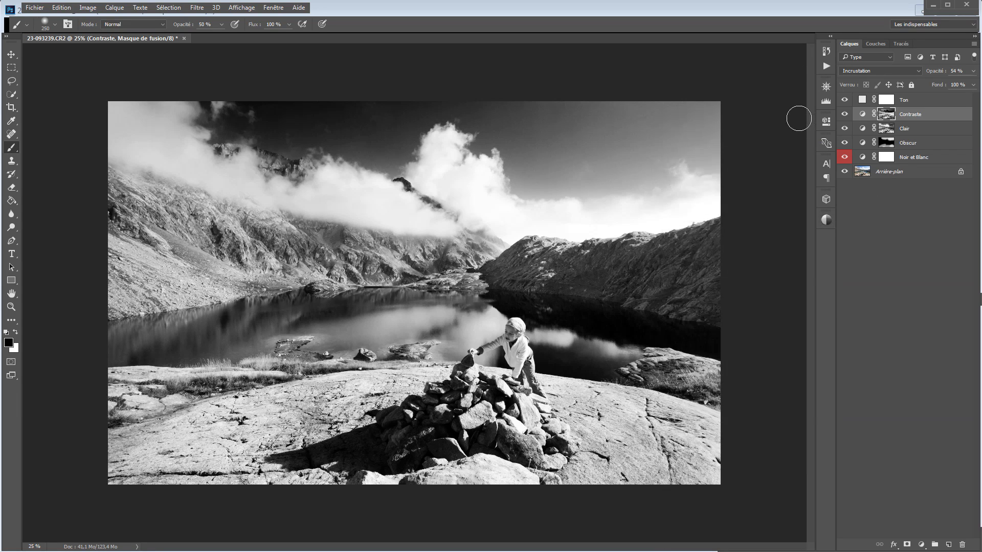
pyautogui.click(829, 51)
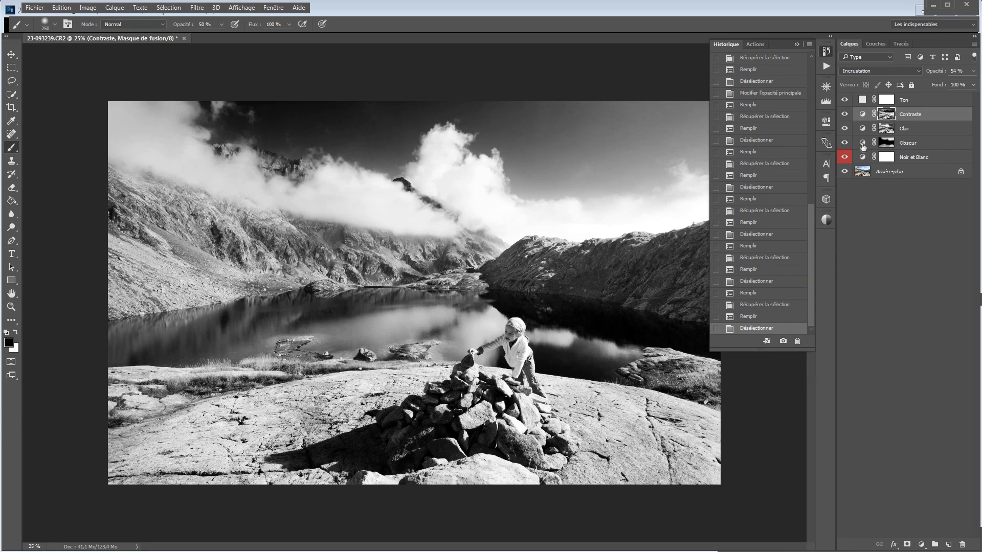
pyautogui.click(829, 51)
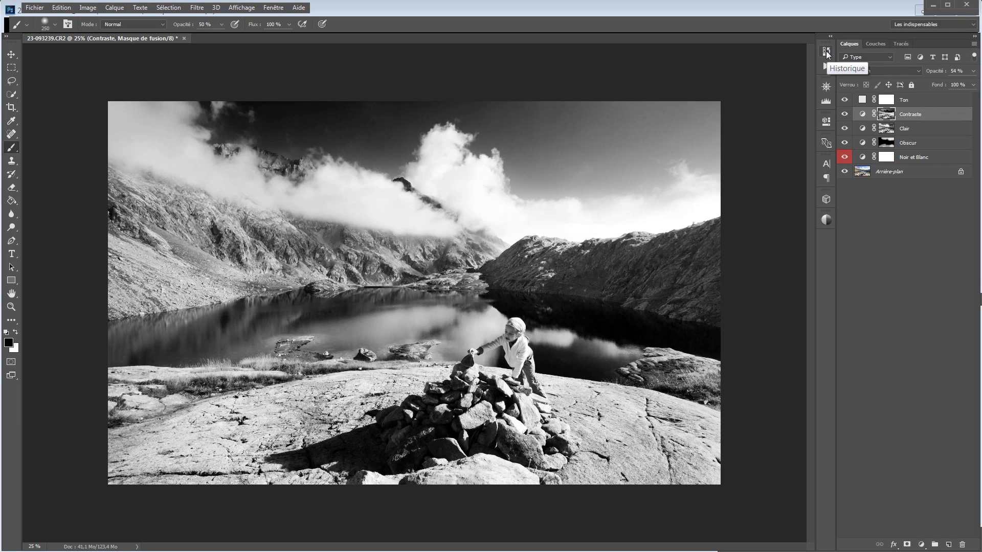
# Add the Dodge & Burn finishing layers and select the mask of their Obscur layer
pyautogui.click(826, 220)
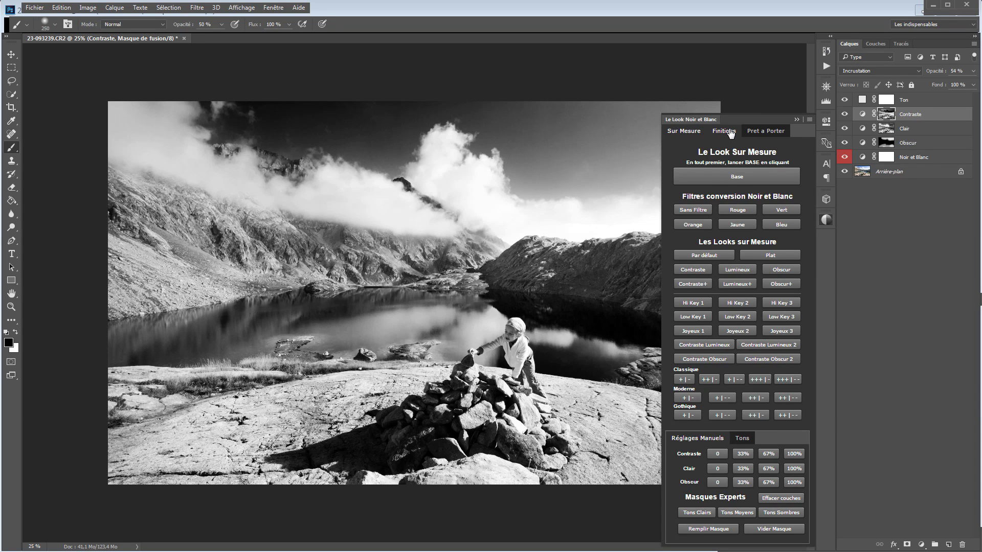
pyautogui.click(725, 131)
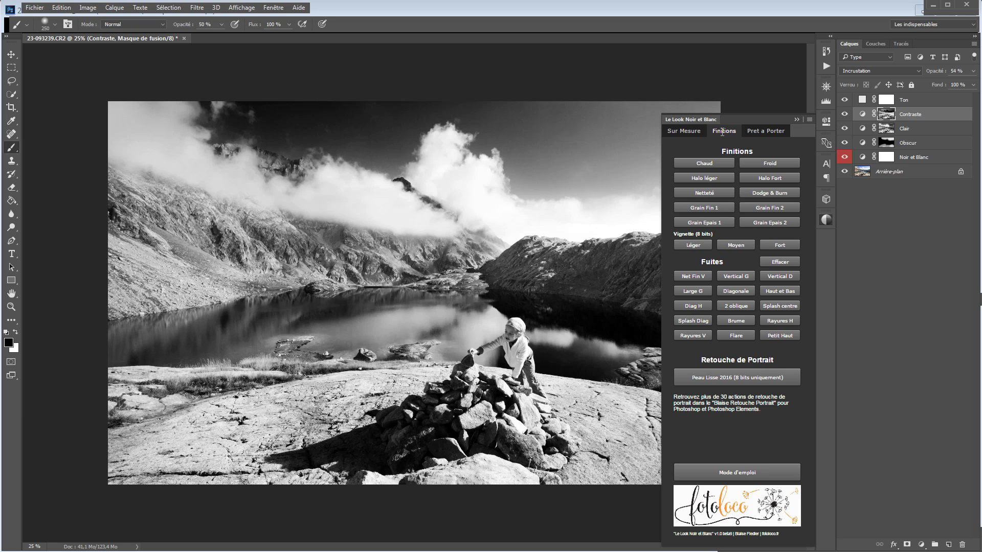
pyautogui.click(772, 194)
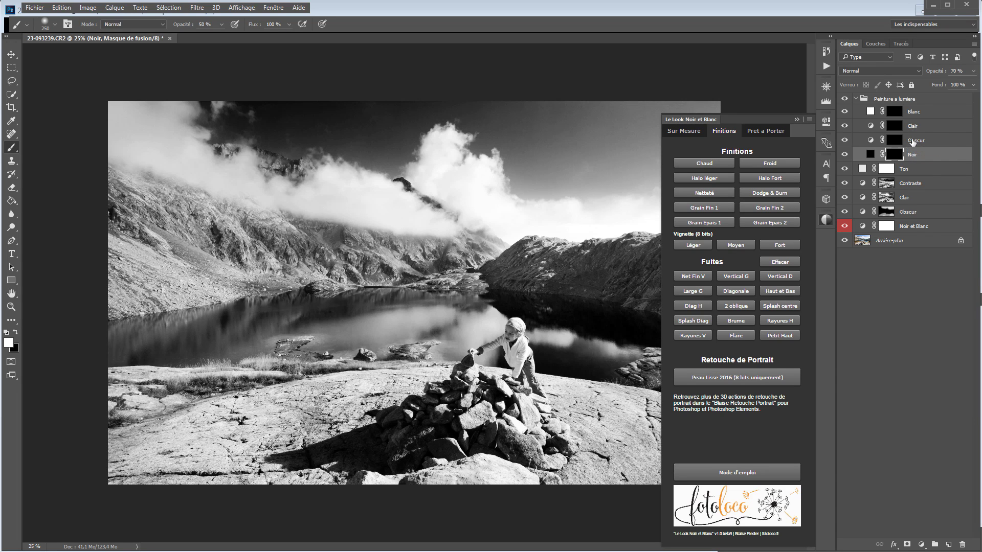
pyautogui.click(893, 141)
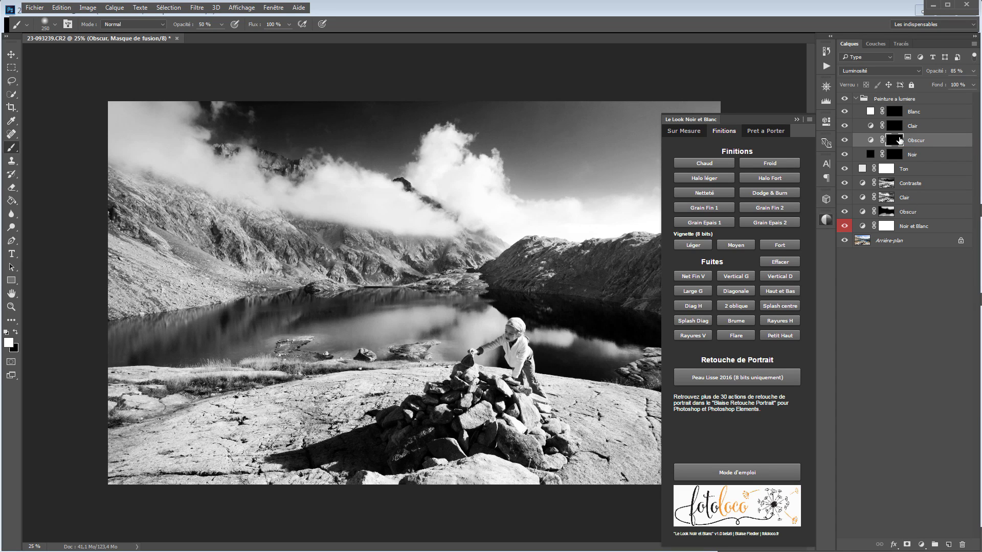
# Paint white on the Obscur mask with a smaller brush to darken the rock faces of the far mountainside
pyautogui.hotkey('ctrl', '+')
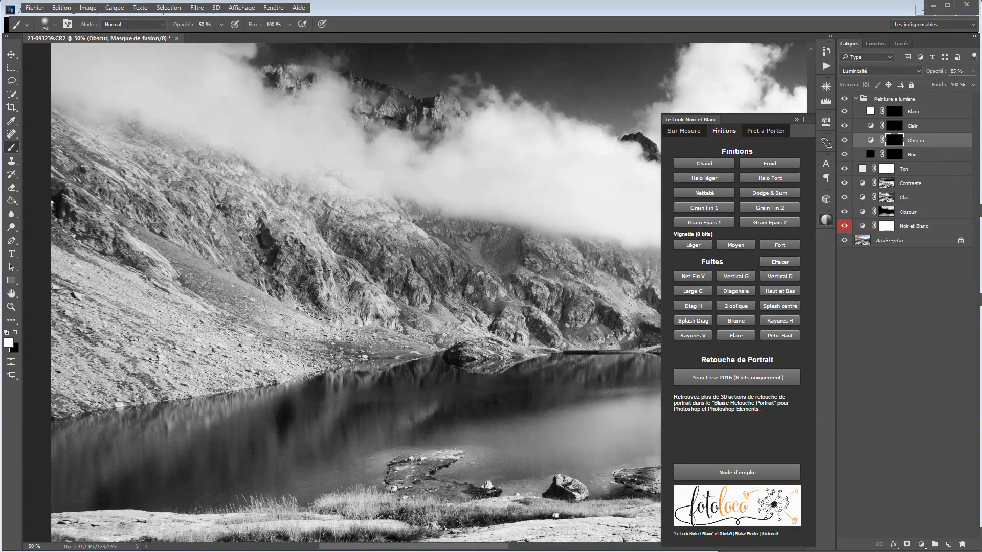
pyautogui.moveTo(268, 237)
pyautogui.keyDown('alt'); pyautogui.mouseDown()
pyautogui.moveTo(252, 247)
pyautogui.moveTo(246, 223)
pyautogui.moveTo(276, 230)
pyautogui.moveTo(271, 259)
pyautogui.moveTo(264, 246)
pyautogui.mouseUp(); pyautogui.keyUp('alt')
pyautogui.moveTo(359, 255)
pyautogui.mouseDown()
pyautogui.moveTo(339, 234)
pyautogui.moveTo(383, 286)
pyautogui.mouseUp()
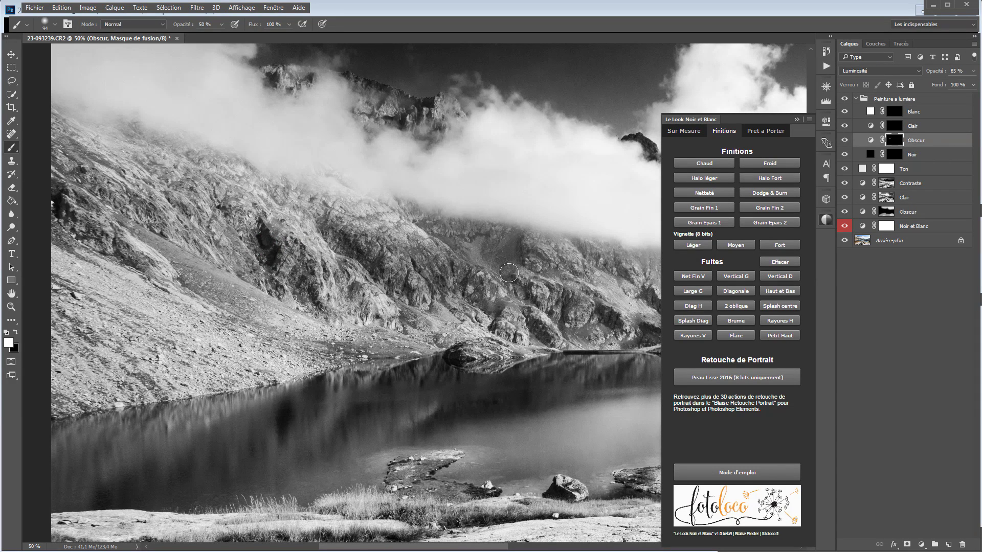
pyautogui.moveTo(491, 251)
pyautogui.mouseDown()
pyautogui.moveTo(453, 237)
pyautogui.moveTo(498, 261)
pyautogui.moveTo(524, 254)
pyautogui.moveTo(512, 241)
pyautogui.moveTo(502, 254)
pyautogui.moveTo(463, 236)
pyautogui.moveTo(547, 341)
pyautogui.moveTo(603, 313)
pyautogui.mouseUp()
# Set the brush opacity to 42% and darken the scree slope and shoreline below the far mountain on the Obscur mask
pyautogui.moveTo(190, 27); pyautogui.dragTo(185, 26)
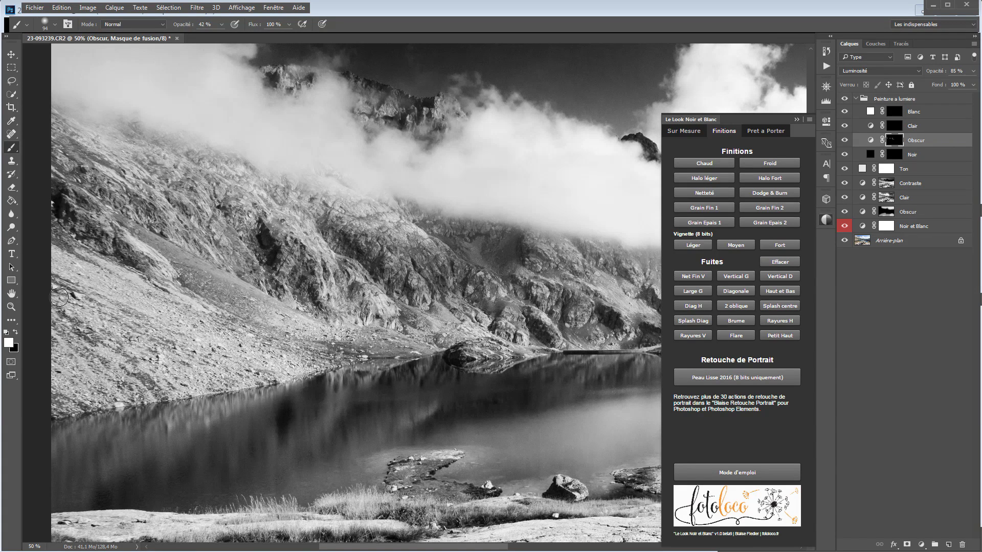
pyautogui.moveTo(59, 298); pyautogui.dragTo(85, 327)
pyautogui.moveTo(124, 373); pyautogui.dragTo(153, 388)
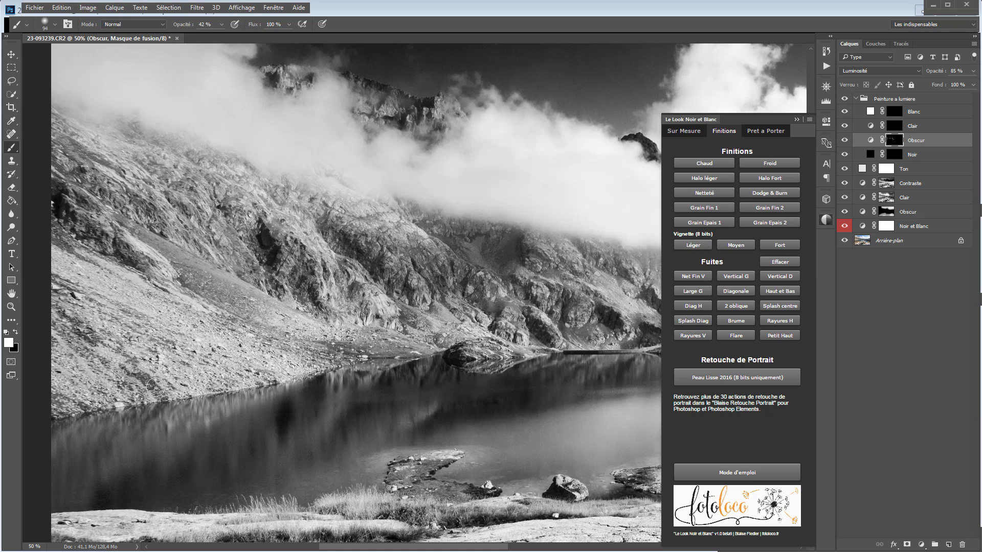
pyautogui.moveTo(341, 353)
pyautogui.mouseDown()
pyautogui.moveTo(377, 356)
pyautogui.moveTo(358, 344)
pyautogui.moveTo(389, 340)
pyautogui.moveTo(408, 353)
pyautogui.mouseUp()
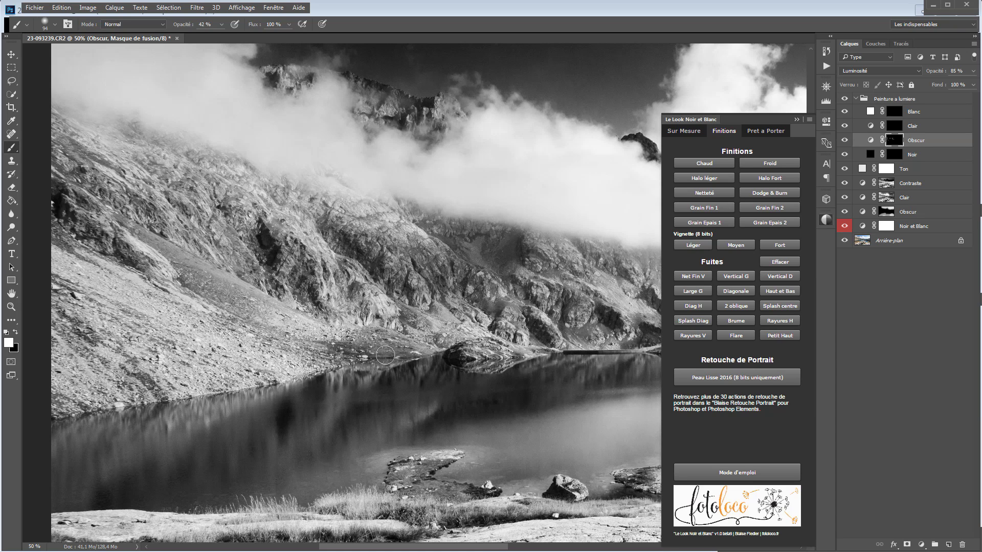
pyautogui.moveTo(197, 283)
pyautogui.mouseDown()
pyautogui.moveTo(252, 311)
pyautogui.moveTo(199, 287)
pyautogui.moveTo(210, 287)
pyautogui.mouseUp()
pyautogui.moveTo(352, 290)
pyautogui.mouseDown()
pyautogui.moveTo(307, 267)
pyautogui.moveTo(297, 278)
pyautogui.moveTo(309, 304)
pyautogui.moveTo(302, 285)
pyautogui.mouseUp()
# Darken the lakeside rocks and the cracks in the slab behind and beside the child on the Obscur mask
pyautogui.moveTo(406, 379); pyautogui.dragTo(243, 145)
pyautogui.moveTo(467, 251)
pyautogui.mouseDown()
pyautogui.moveTo(521, 240)
pyautogui.moveTo(514, 252)
pyautogui.moveTo(475, 243)
pyautogui.moveTo(514, 259)
pyautogui.moveTo(540, 232)
pyautogui.mouseUp()
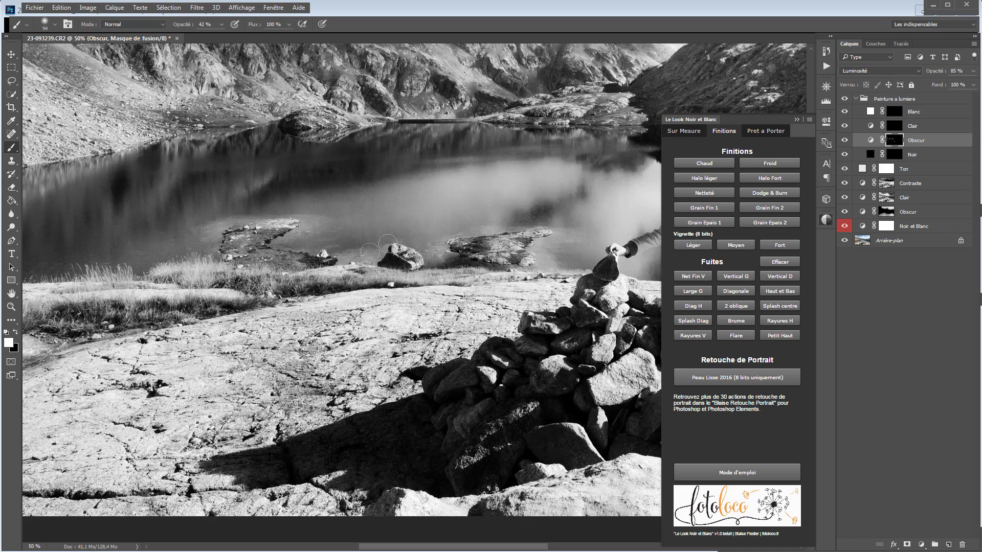
pyautogui.moveTo(488, 298); pyautogui.dragTo(130, 342)
pyautogui.moveTo(594, 381)
pyautogui.mouseDown()
pyautogui.moveTo(281, 410)
pyautogui.moveTo(262, 353)
pyautogui.moveTo(293, 336)
pyautogui.moveTo(315, 351)
pyautogui.moveTo(304, 337)
pyautogui.moveTo(342, 327)
pyautogui.mouseUp()
pyautogui.moveTo(228, 344); pyautogui.dragTo(338, 219)
pyautogui.moveTo(262, 377); pyautogui.dragTo(302, 391)
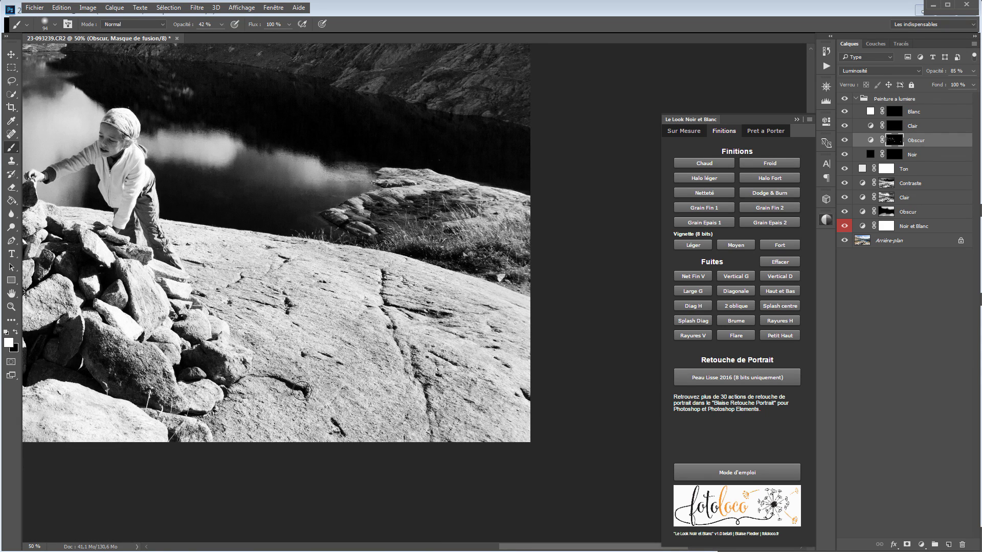
pyautogui.moveTo(396, 276)
pyautogui.mouseDown()
pyautogui.moveTo(382, 322)
pyautogui.moveTo(410, 388)
pyautogui.moveTo(408, 351)
pyautogui.mouseUp()
pyautogui.moveTo(402, 308); pyautogui.dragTo(430, 318)
pyautogui.moveTo(287, 293); pyautogui.dragTo(289, 311)
pyautogui.moveTo(275, 252); pyautogui.dragTo(285, 258)
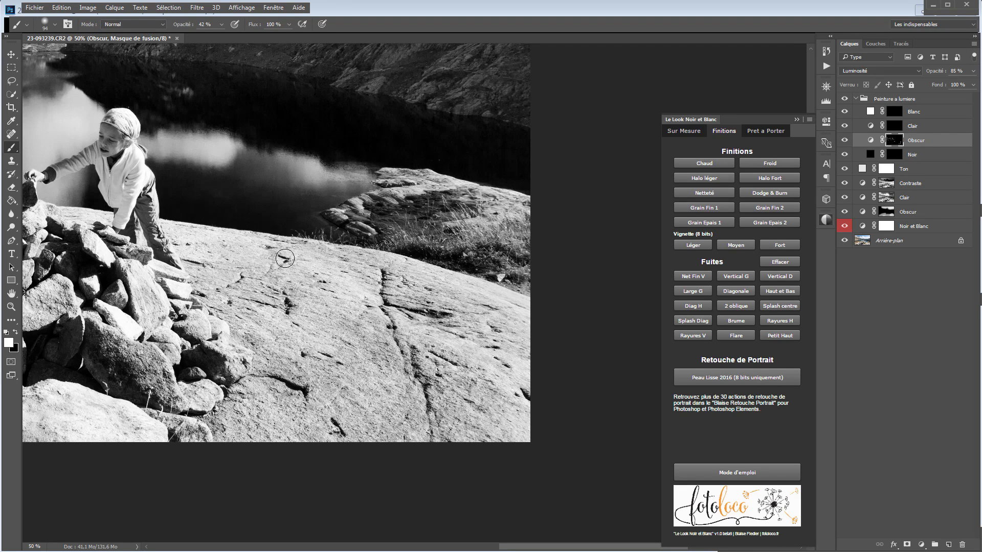
# Darken the cracks in the sunlit slab on the shadow side of the cairn, painting on the Obscur mask
pyautogui.moveTo(110, 312); pyautogui.dragTo(244, 298)
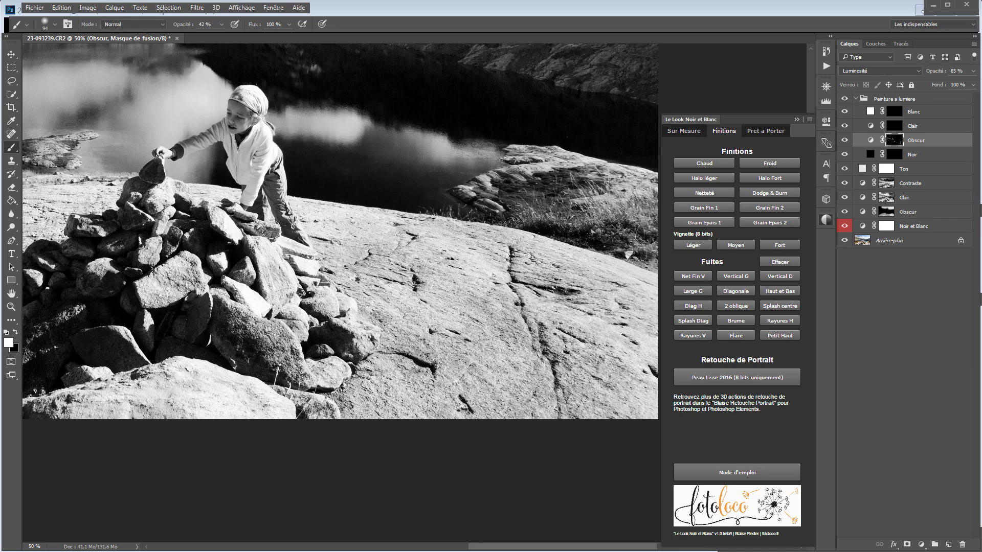
pyautogui.moveTo(87, 284)
pyautogui.mouseDown()
pyautogui.moveTo(324, 230)
pyautogui.moveTo(298, 266)
pyautogui.moveTo(425, 223)
pyautogui.moveTo(456, 260)
pyautogui.mouseUp()
pyautogui.moveTo(322, 257)
pyautogui.mouseDown()
pyautogui.moveTo(331, 250)
pyautogui.moveTo(328, 221)
pyautogui.moveTo(337, 221)
pyautogui.mouseUp()
pyautogui.moveTo(265, 222); pyautogui.dragTo(254, 218)
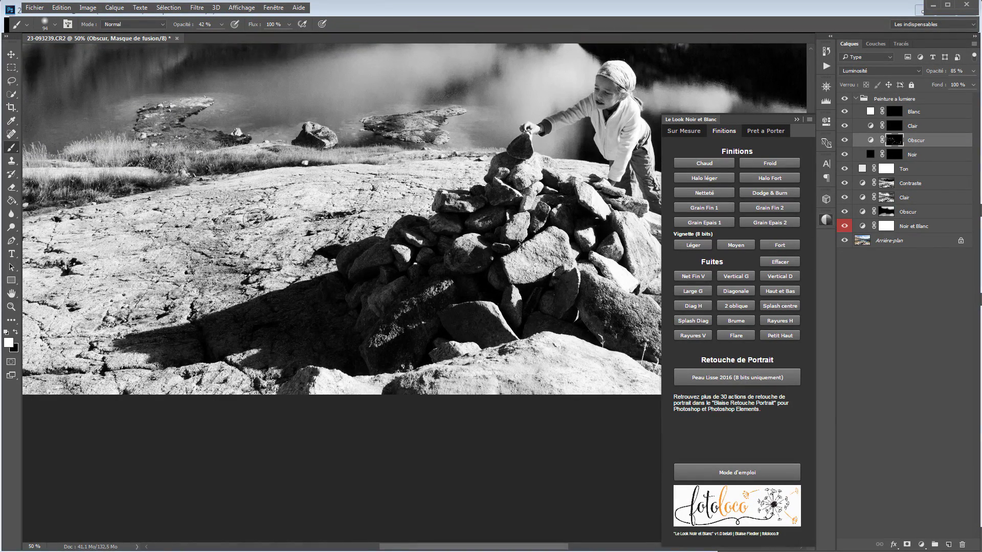
pyautogui.moveTo(78, 274); pyautogui.dragTo(57, 261)
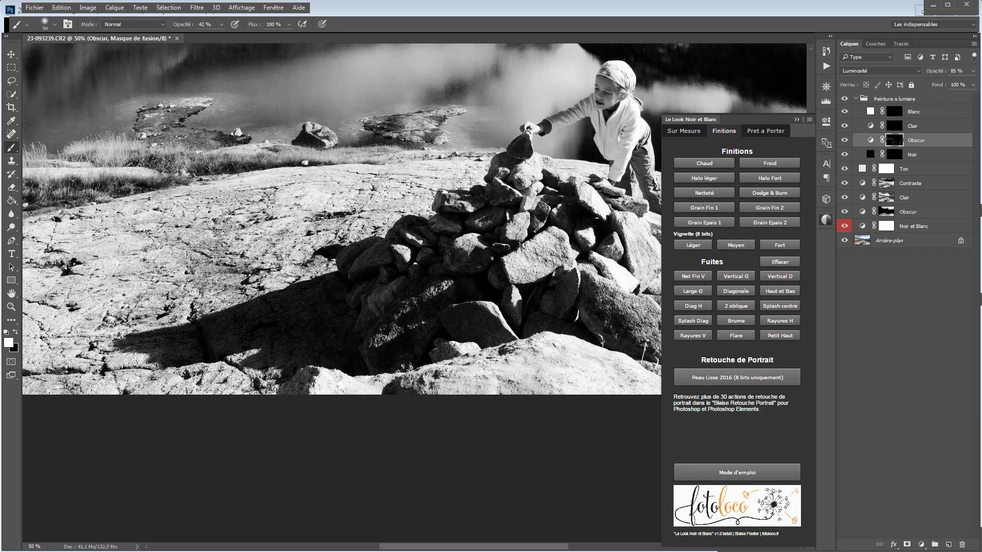
pyautogui.moveTo(61, 218); pyautogui.dragTo(81, 214)
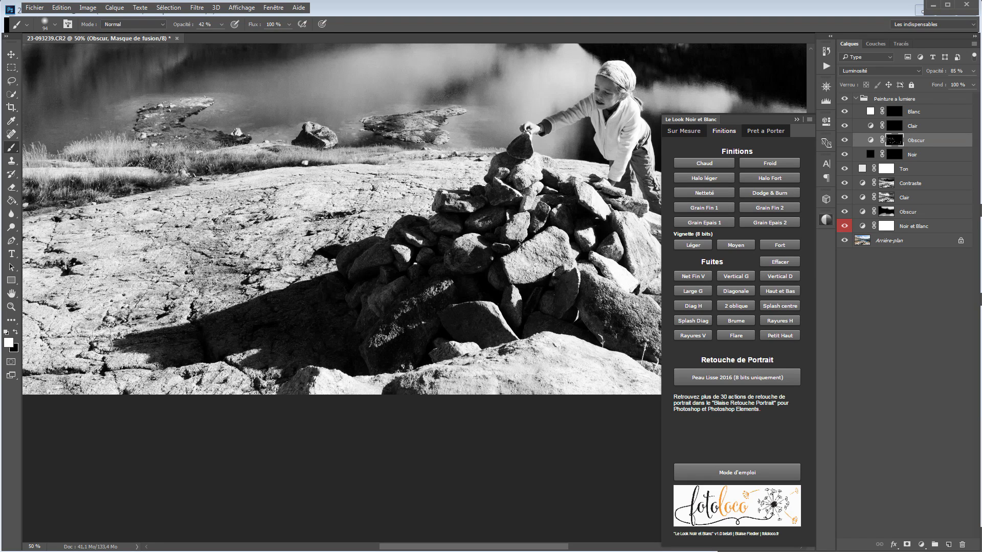
pyautogui.moveTo(93, 372); pyautogui.dragTo(57, 375)
pyautogui.click(135, 367)
pyautogui.click(45, 374)
# Lighten the dark mountainside across the lake on the Clair mask with a larger brush, and darken its ridge details on the Obscur mask
pyautogui.press('space')
pyautogui.moveTo(401, 149); pyautogui.dragTo(25, 350)
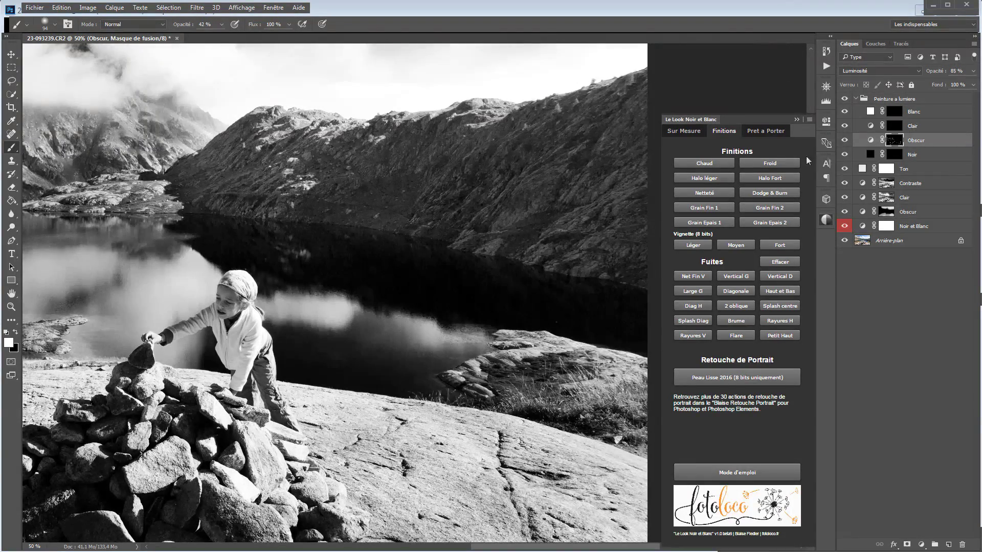
pyautogui.click(892, 127)
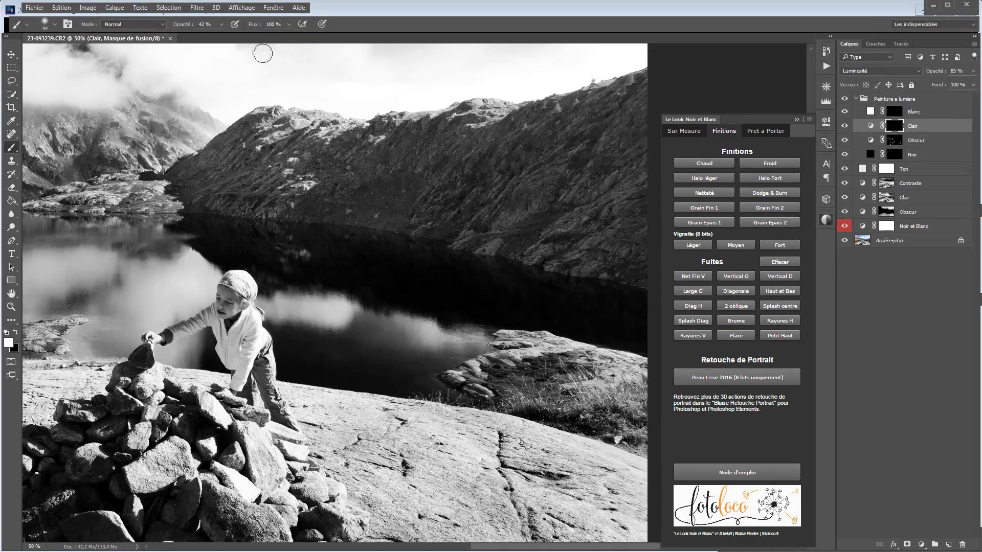
pyautogui.moveTo(343, 165)
pyautogui.mouseDown()
pyautogui.moveTo(388, 179)
pyautogui.moveTo(373, 180)
pyautogui.mouseUp()
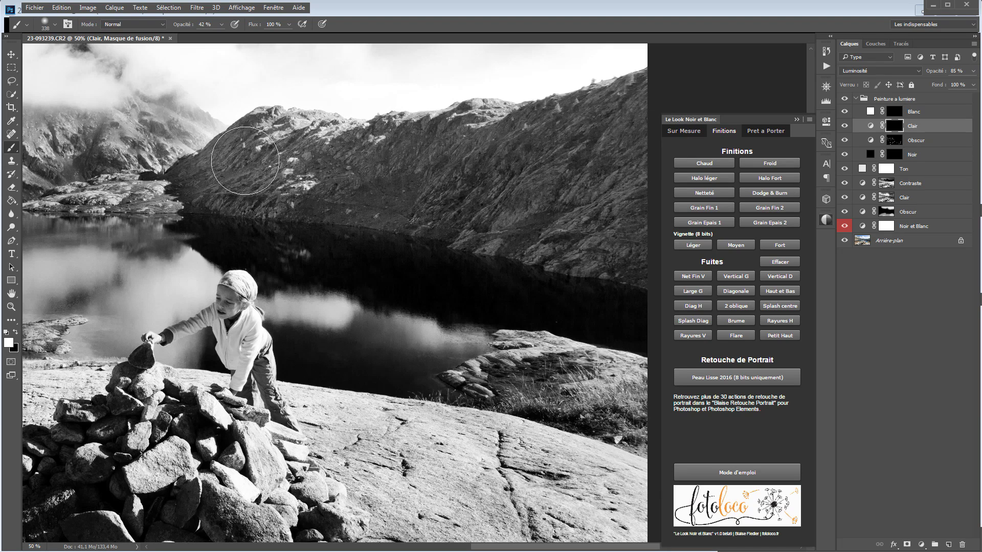
pyautogui.moveTo(573, 214); pyautogui.dragTo(548, 228)
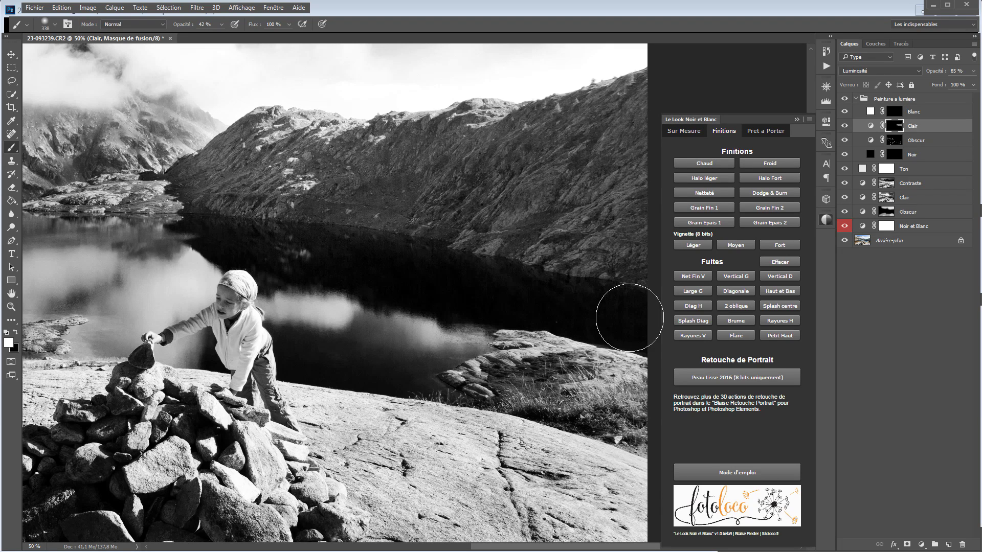
pyautogui.click(899, 145)
pyautogui.moveTo(371, 158); pyautogui.dragTo(340, 156)
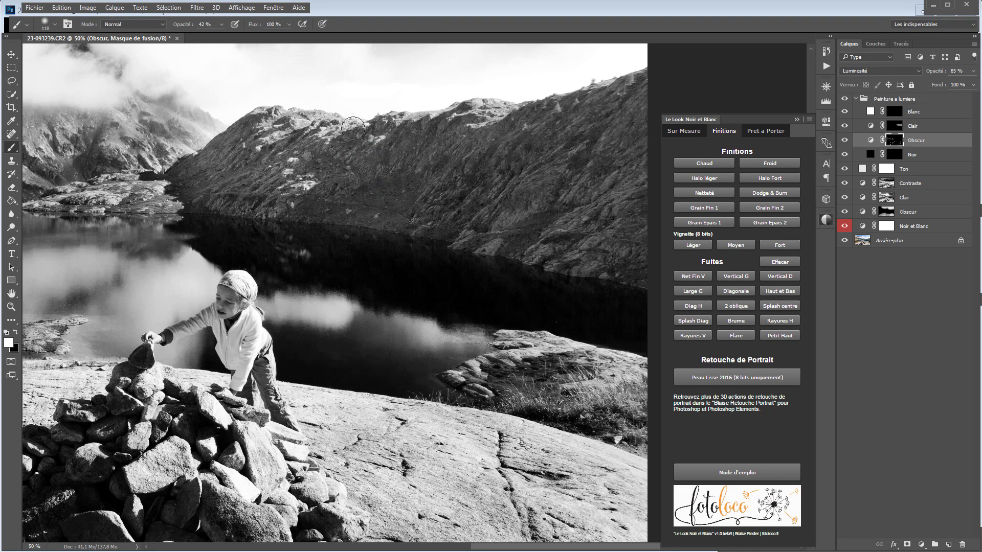
# Lighten the cloud-wrapped peak and the cloud band beneath it by painting on the Clair mask
pyautogui.moveTo(150, 143); pyautogui.dragTo(353, 293)
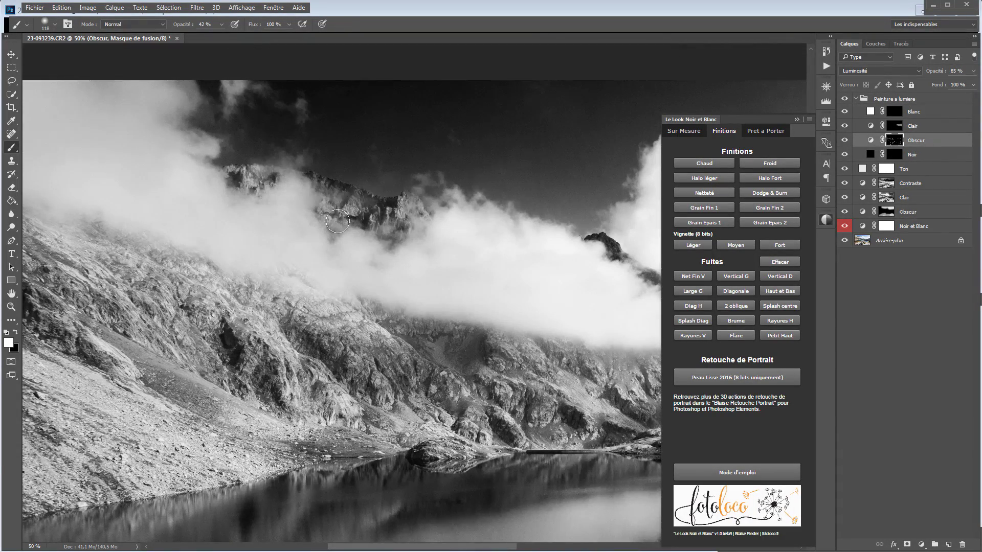
pyautogui.click(894, 126)
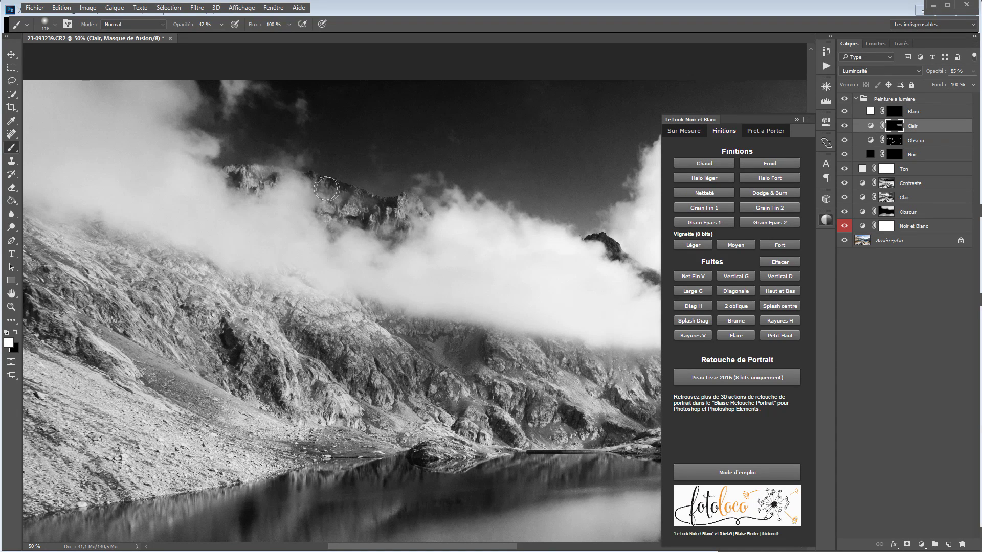
pyautogui.moveTo(368, 200)
pyautogui.mouseDown()
pyautogui.moveTo(327, 187)
pyautogui.moveTo(387, 207)
pyautogui.moveTo(413, 204)
pyautogui.moveTo(324, 188)
pyautogui.mouseUp()
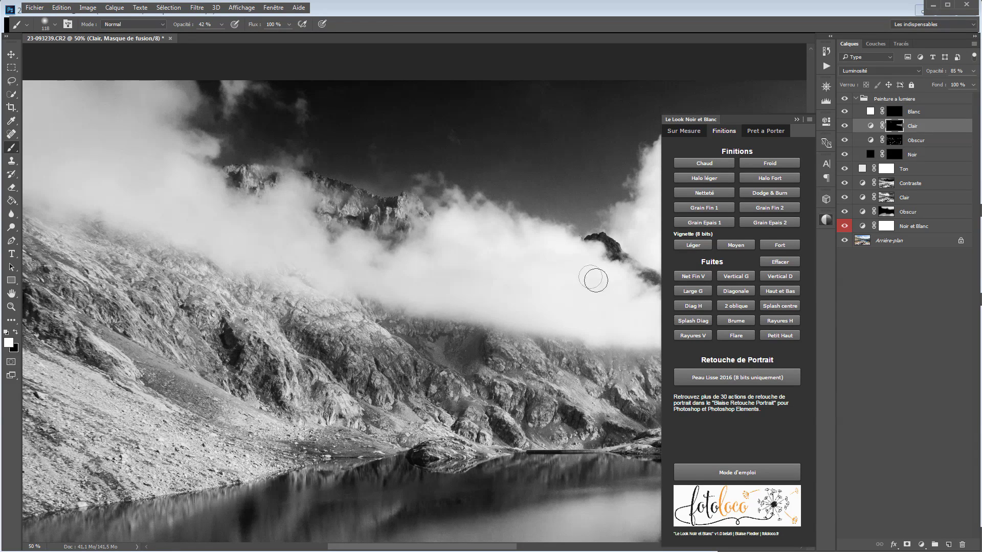
pyautogui.moveTo(591, 281); pyautogui.dragTo(408, 304)
# Enlarge the brush and lighten the cloud reflections on the lake by painting on the Clair mask
pyautogui.moveTo(467, 355); pyautogui.dragTo(417, 125)
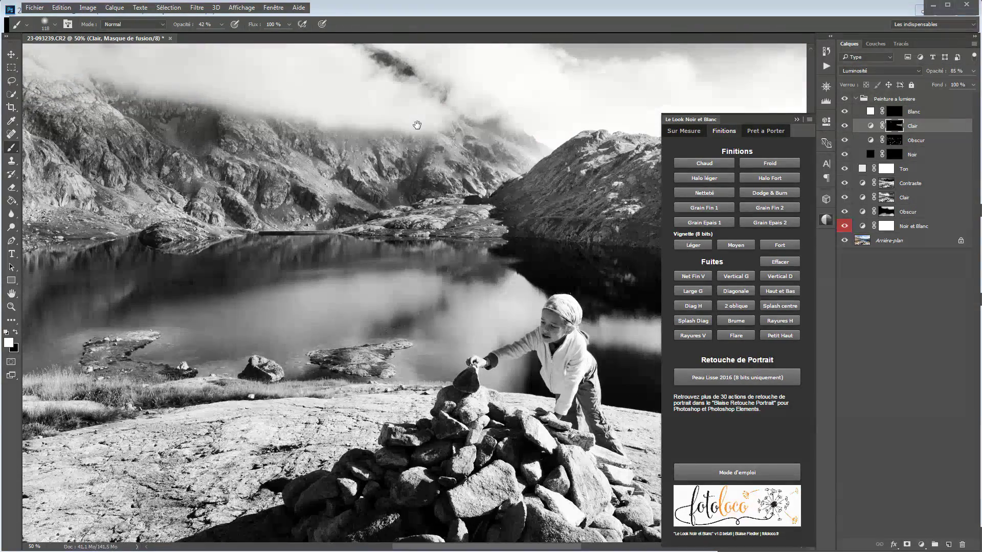
pyautogui.moveTo(366, 301)
pyautogui.mouseDown()
pyautogui.moveTo(427, 285)
pyautogui.moveTo(318, 307)
pyautogui.moveTo(191, 314)
pyautogui.moveTo(252, 318)
pyautogui.moveTo(382, 304)
pyautogui.moveTo(160, 277)
pyautogui.mouseUp()
pyautogui.moveTo(359, 313)
pyautogui.mouseDown()
pyautogui.moveTo(430, 309)
pyautogui.moveTo(380, 309)
pyautogui.moveTo(388, 306)
pyautogui.mouseUp()
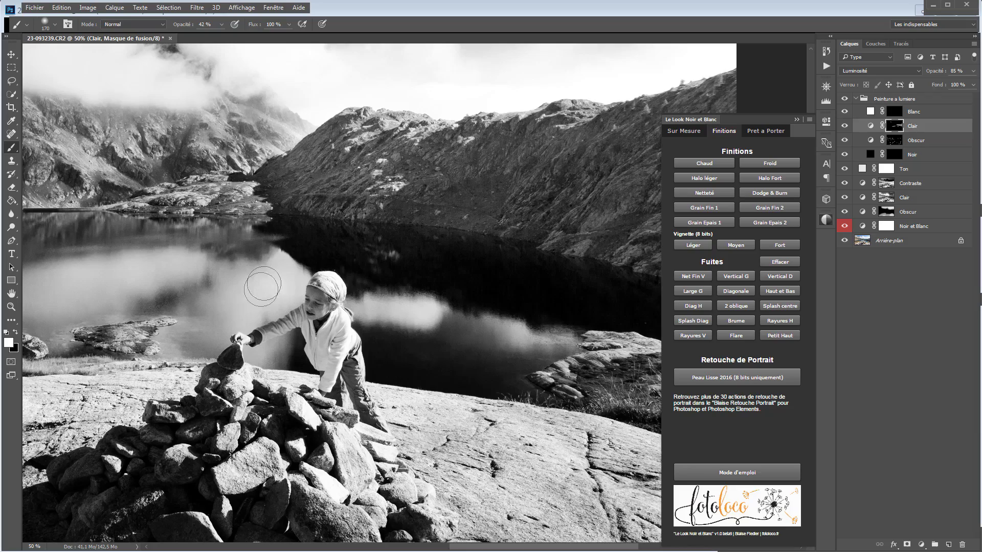
pyautogui.moveTo(141, 263)
pyautogui.mouseDown()
pyautogui.moveTo(452, 306)
pyautogui.moveTo(369, 304)
pyautogui.mouseUp()
pyautogui.moveTo(534, 320); pyautogui.dragTo(538, 321)
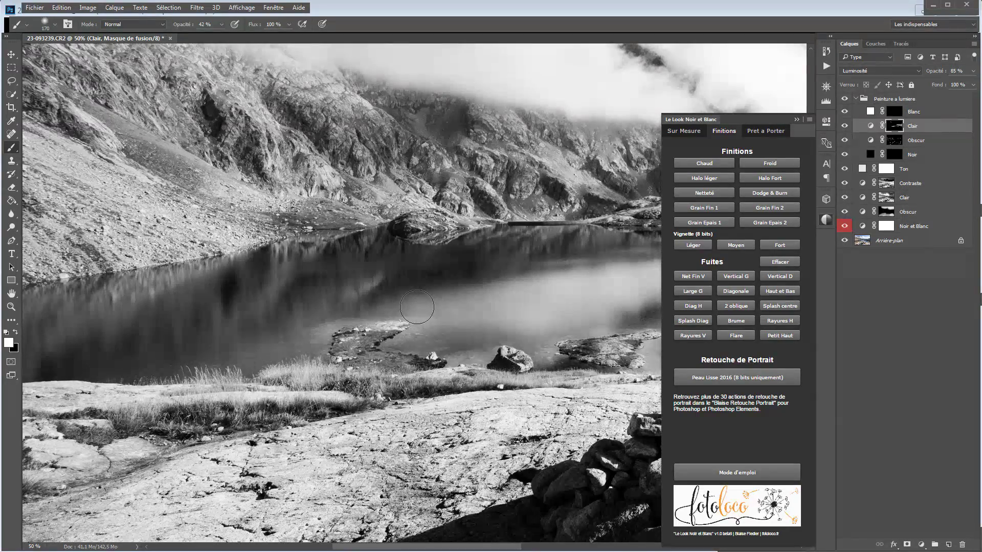
# With the whole photo in view, lighten the clouds over the far mountains on the Clair mask using a much larger brush
pyautogui.hotkey('ctrl', '-')
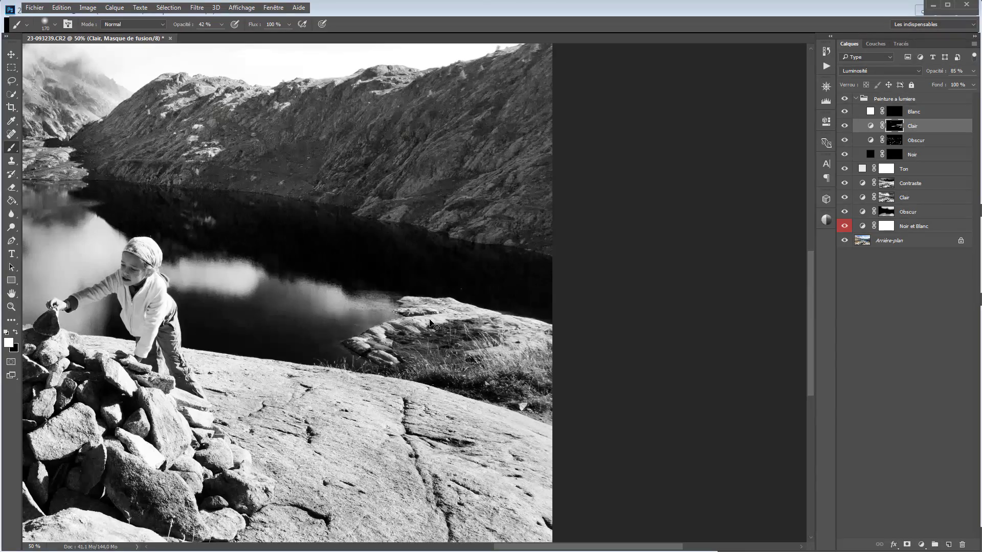
pyautogui.hotkey('ctrl', '-')
pyautogui.hotkey('ctrl', '-')
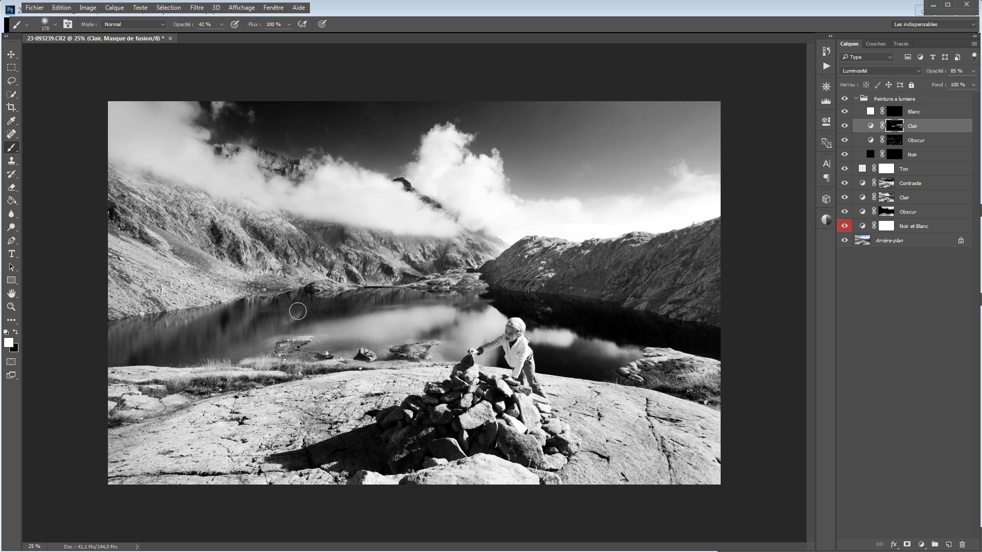
pyautogui.moveTo(125, 131)
pyautogui.mouseDown()
pyautogui.moveTo(145, 138)
pyautogui.moveTo(132, 135)
pyautogui.moveTo(149, 130)
pyautogui.moveTo(184, 150)
pyautogui.moveTo(143, 125)
pyautogui.moveTo(193, 164)
pyautogui.moveTo(377, 204)
pyautogui.moveTo(364, 204)
pyautogui.mouseUp()
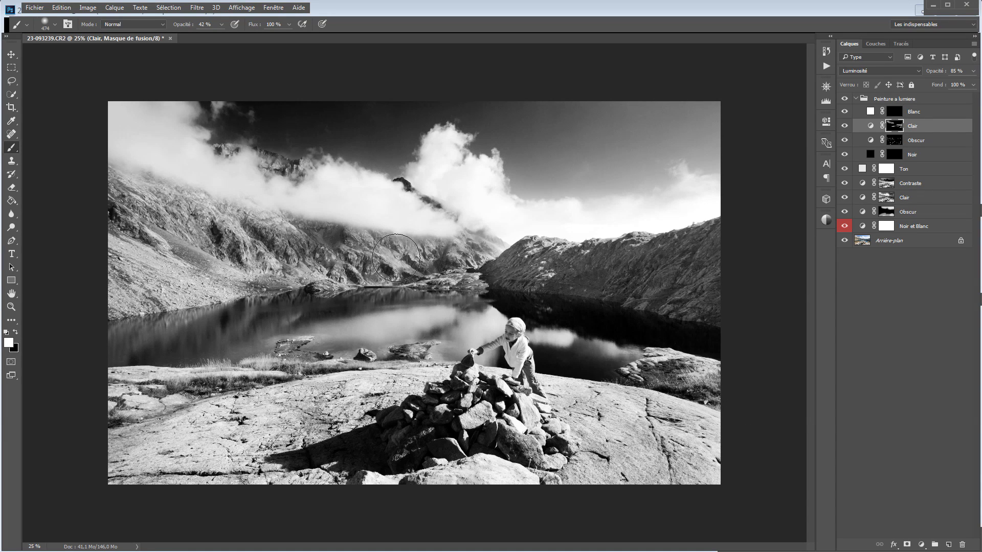
# Save a history snapshot of the photo with its Dodge & Burn painting
pyautogui.click(828, 52)
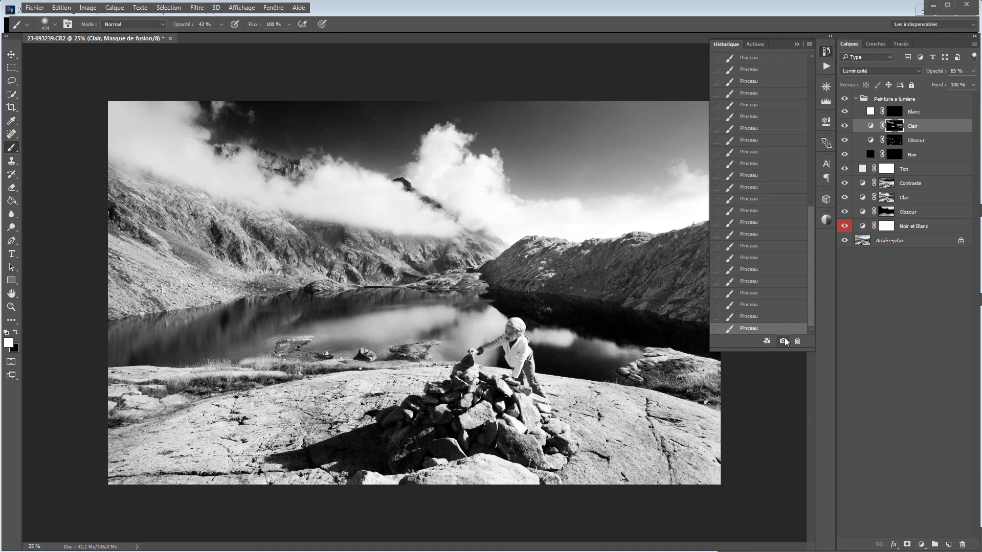
pyautogui.moveTo(812, 287); pyautogui.dragTo(820, 72)
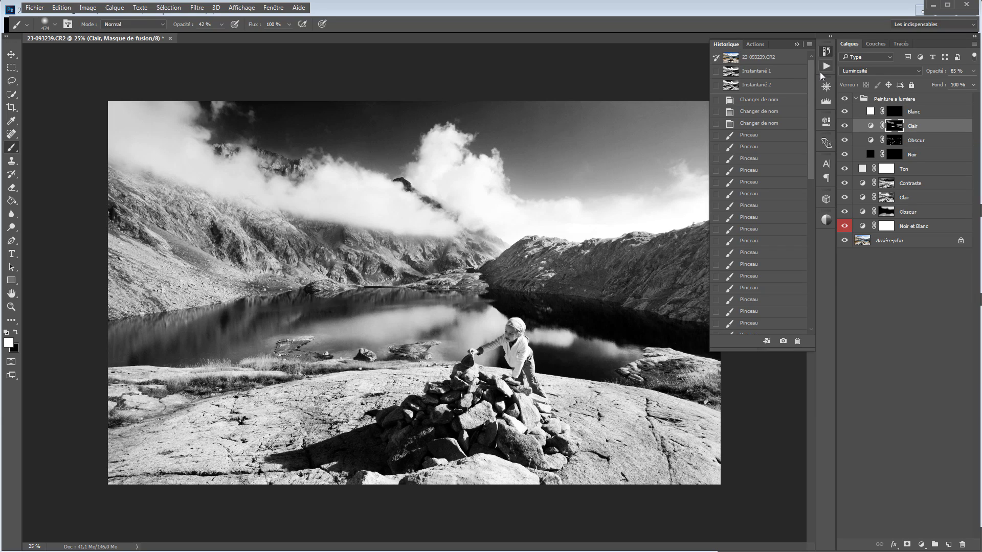
# Compare the Instantané 1 and Instantané 2 history snapshots repeatedly, finishing on Instantané 2
pyautogui.click(768, 72)
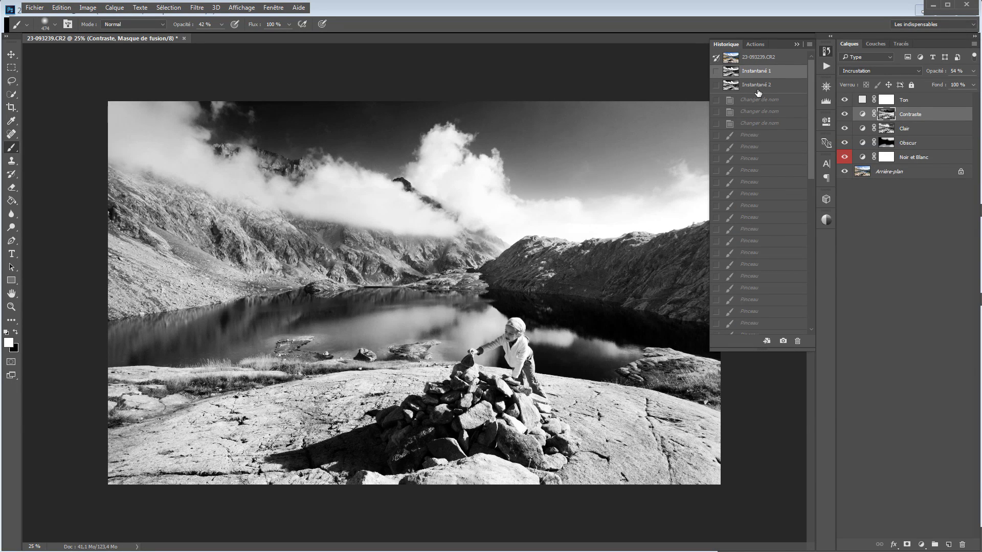
pyautogui.click(758, 89)
pyautogui.click(757, 72)
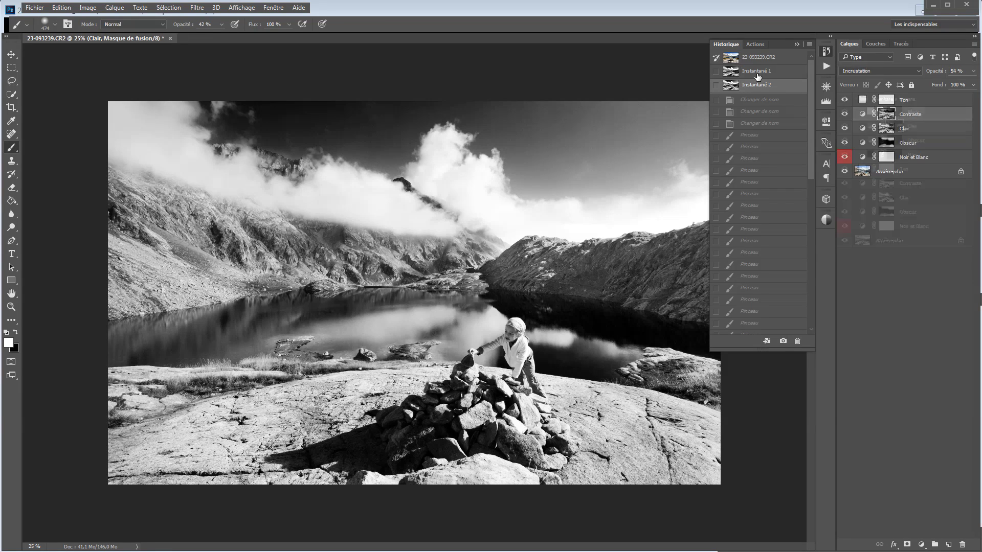
pyautogui.click(758, 86)
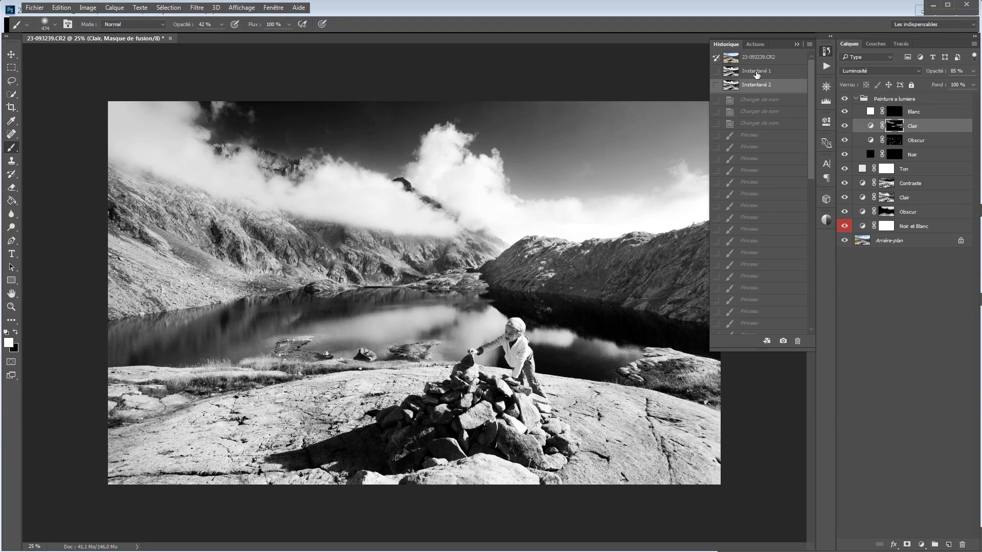
pyautogui.click(757, 72)
pyautogui.click(759, 85)
pyautogui.click(759, 72)
pyautogui.click(759, 84)
pyautogui.click(759, 74)
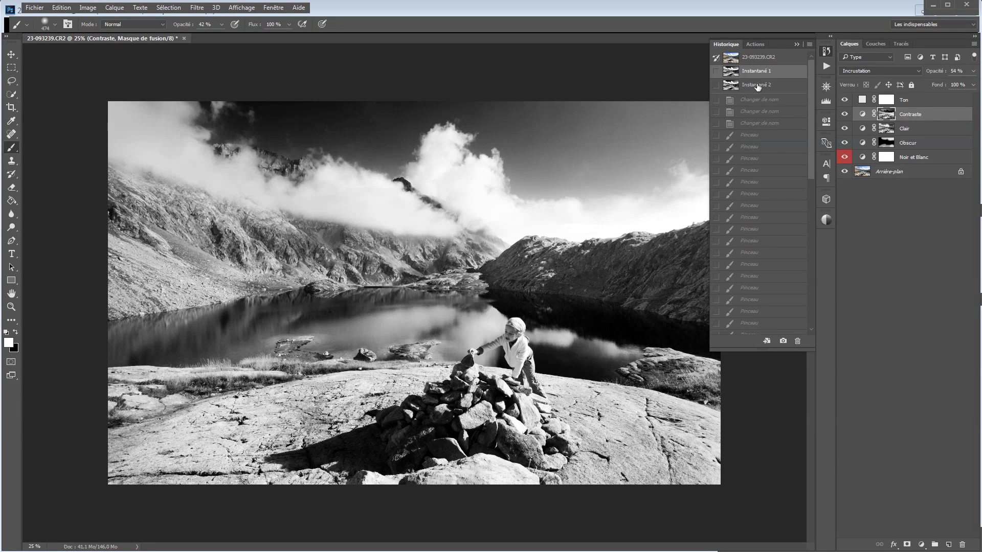
pyautogui.click(758, 85)
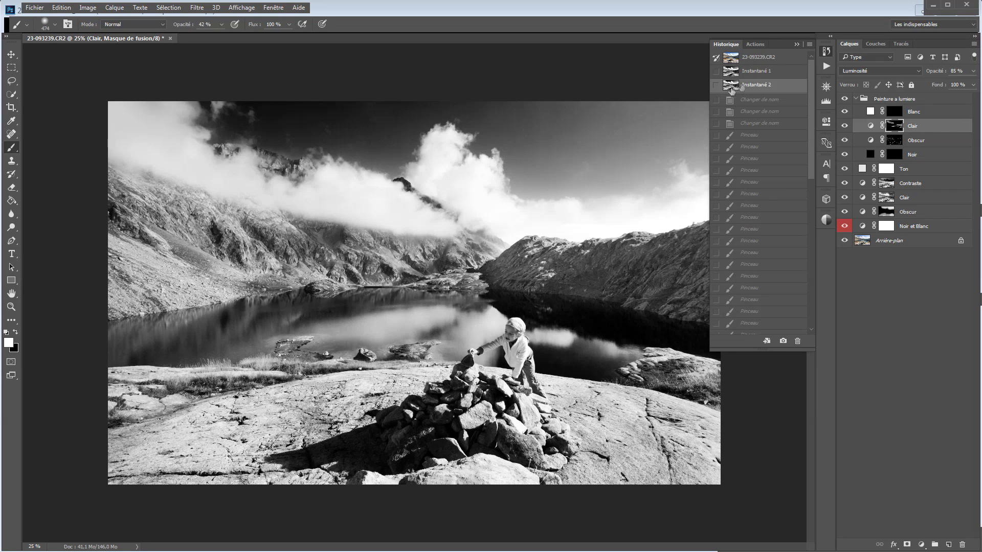
pyautogui.click(755, 74)
pyautogui.click(755, 88)
pyautogui.click(754, 76)
pyautogui.click(752, 85)
# Try the Bleu Platine tone and a warm tone preset on the black and white photo
pyautogui.click(827, 221)
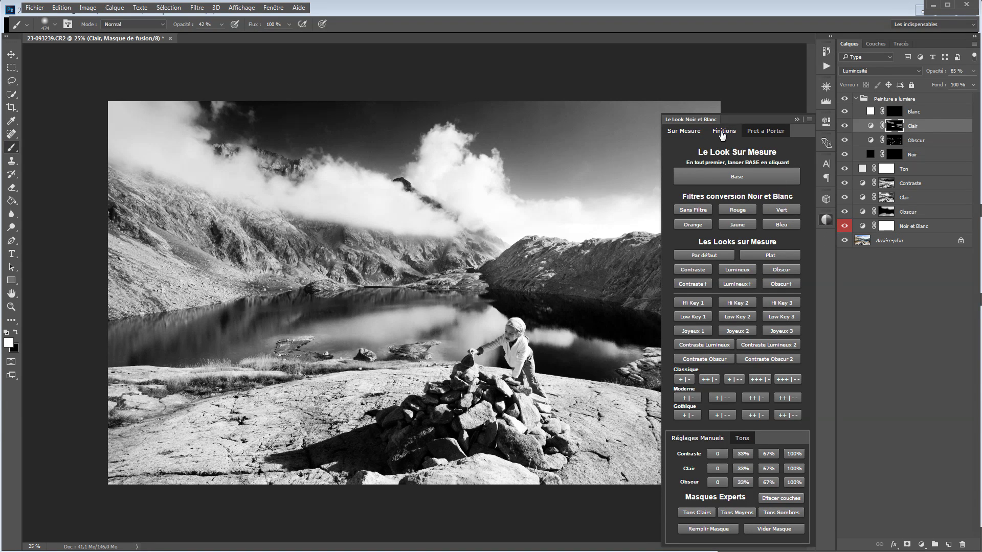
pyautogui.click(723, 133)
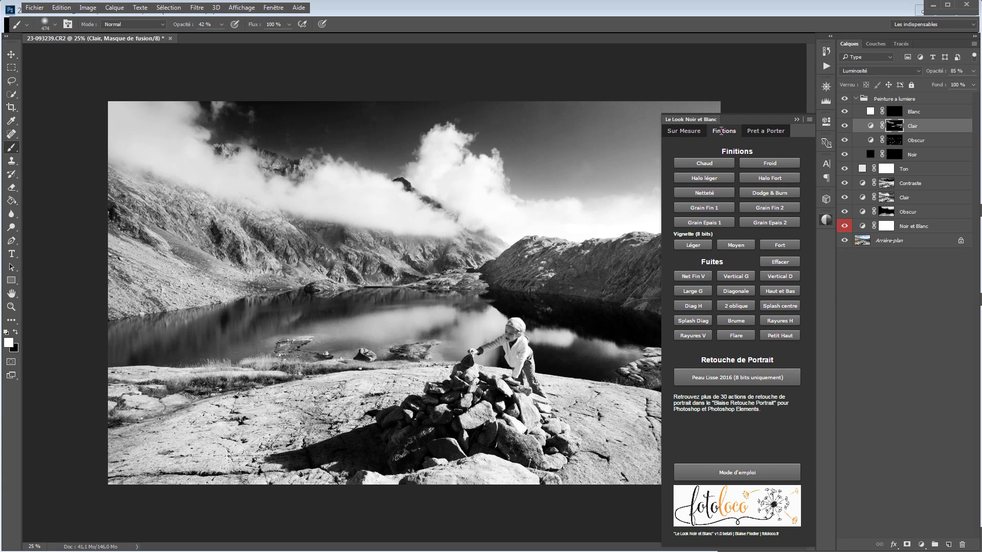
pyautogui.click(692, 133)
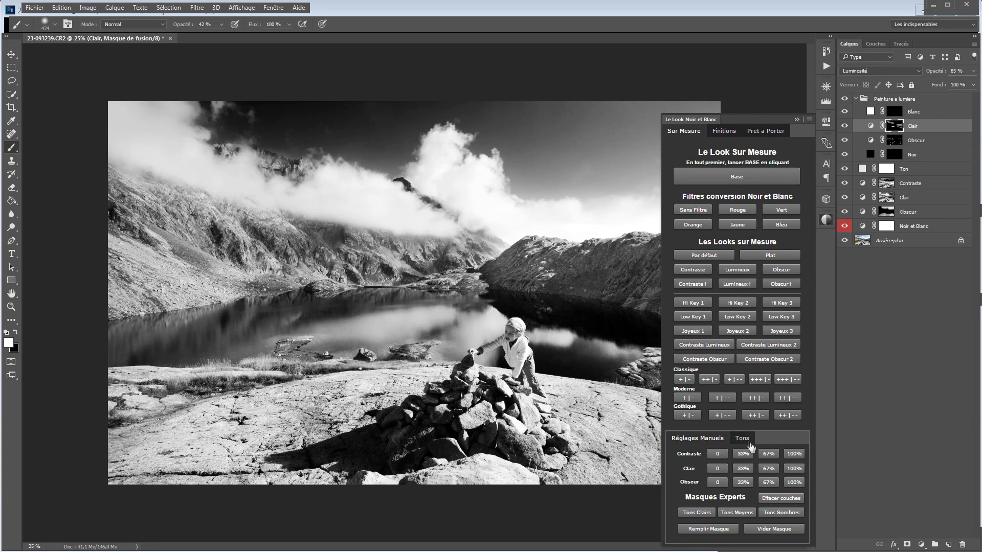
pyautogui.click(742, 438)
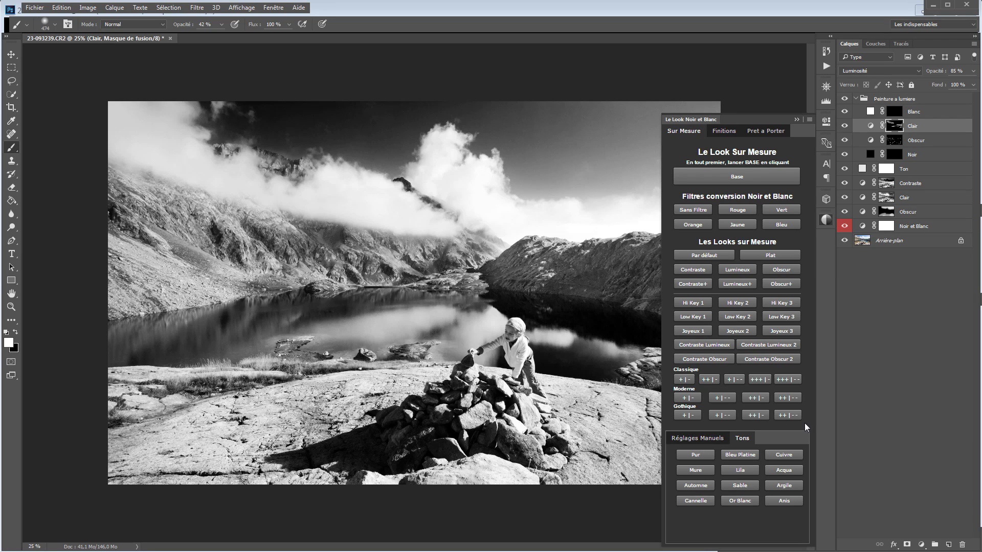
pyautogui.click(750, 456)
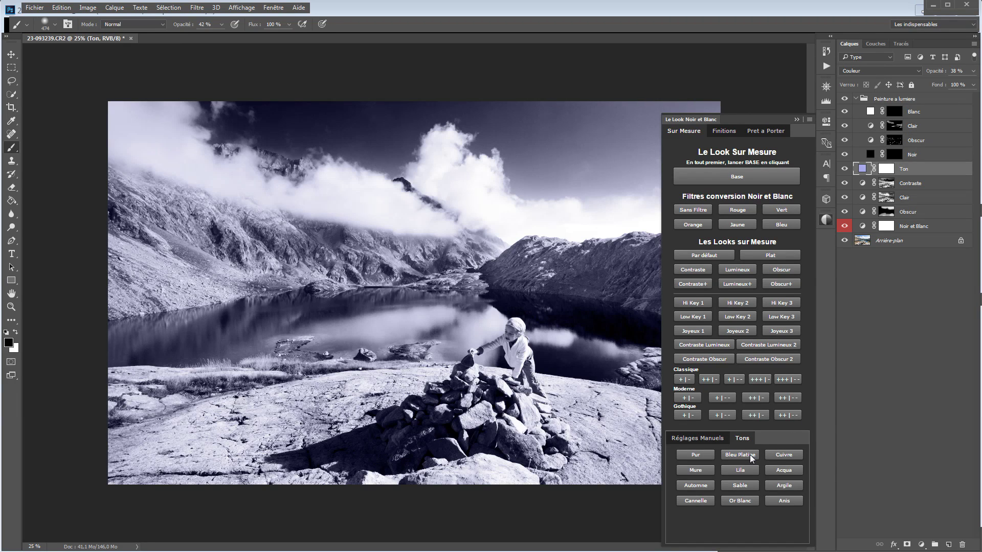
pyautogui.click(742, 490)
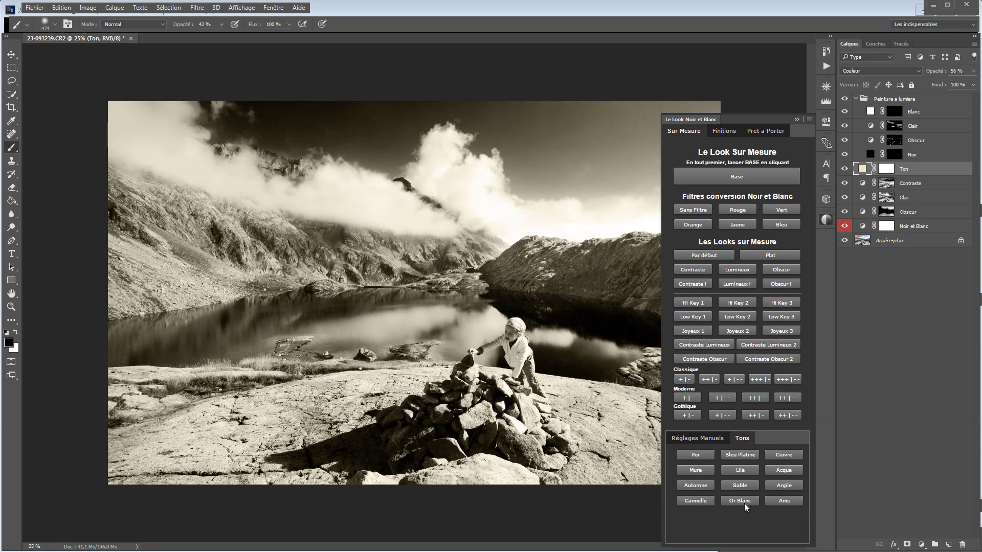
# Tone the photo with the Bleu Platine preset and lower the Ton layer's opacity to 13%
pyautogui.click(784, 471)
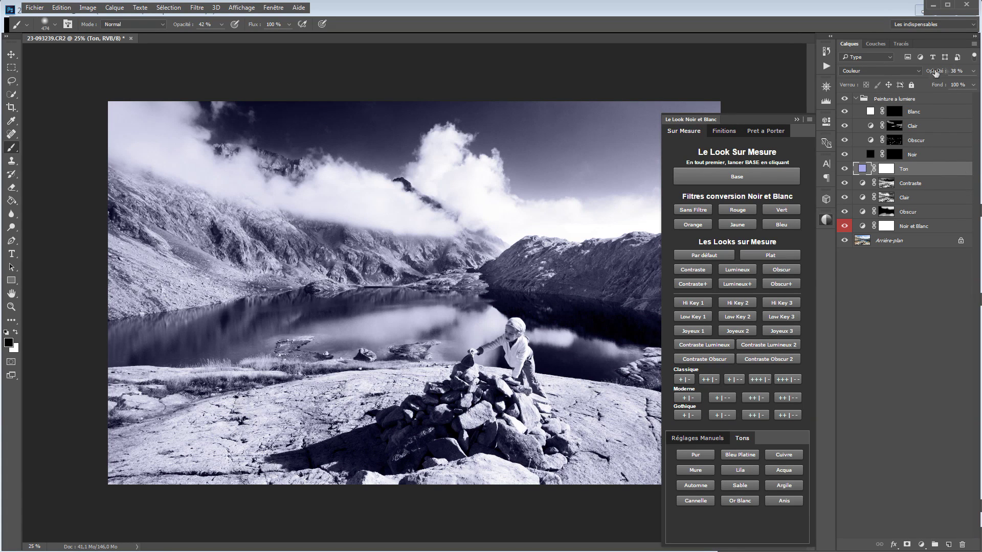
pyautogui.moveTo(937, 75); pyautogui.dragTo(924, 73)
pyautogui.click(797, 120)
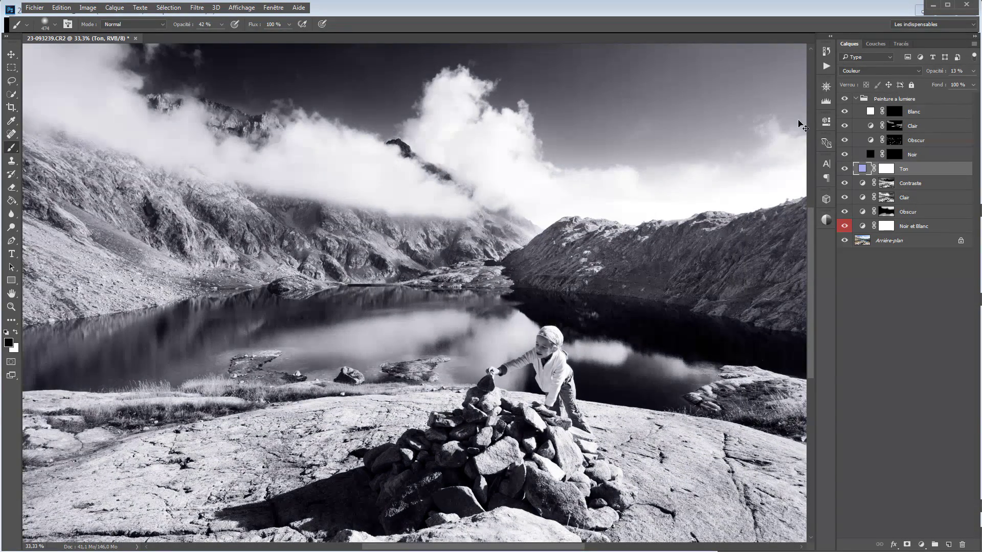
pyautogui.hotkey('ctrl', '-')
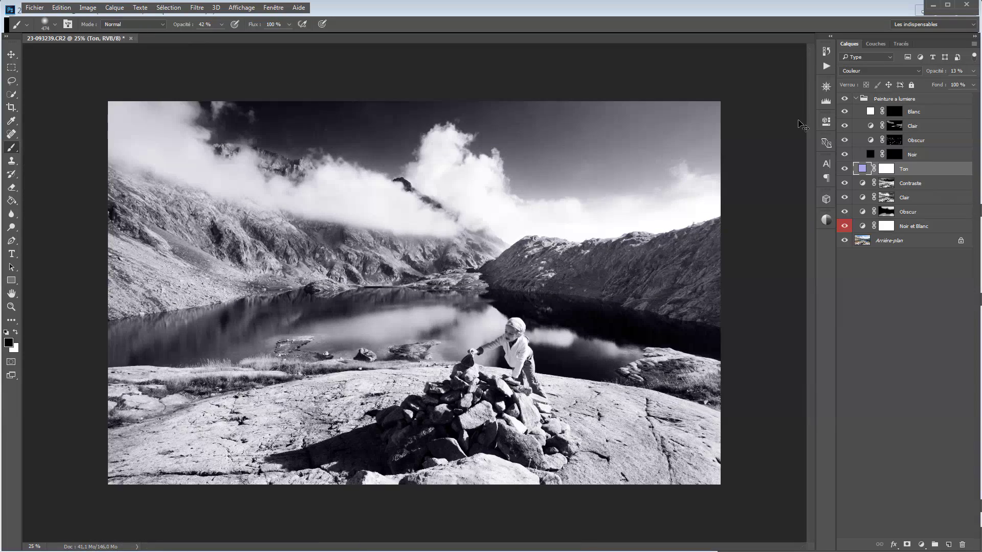
# Try the 2 oblique light leak with its gradient moved toward the photo's lower right, and remove the leak
pyautogui.click(826, 223)
pyautogui.click(719, 132)
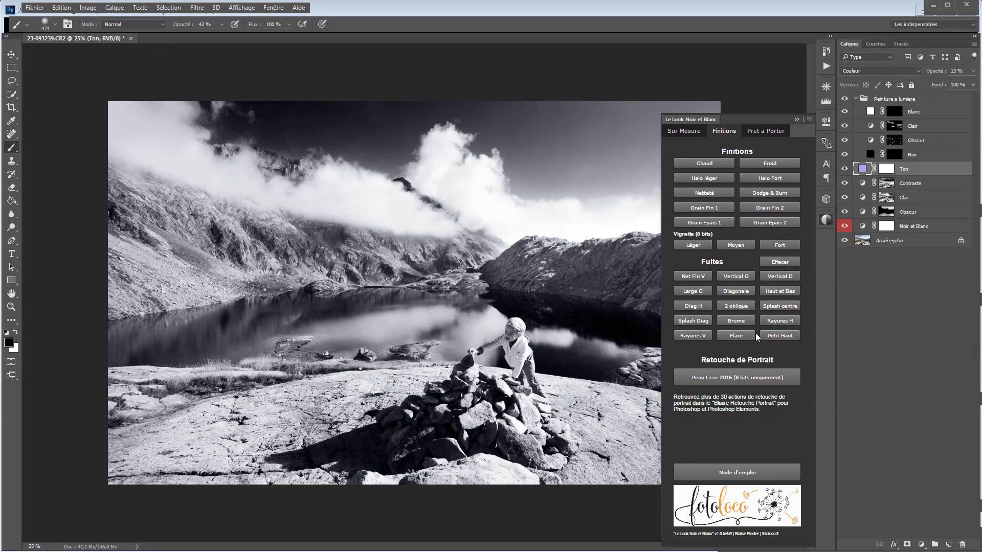
pyautogui.click(738, 306)
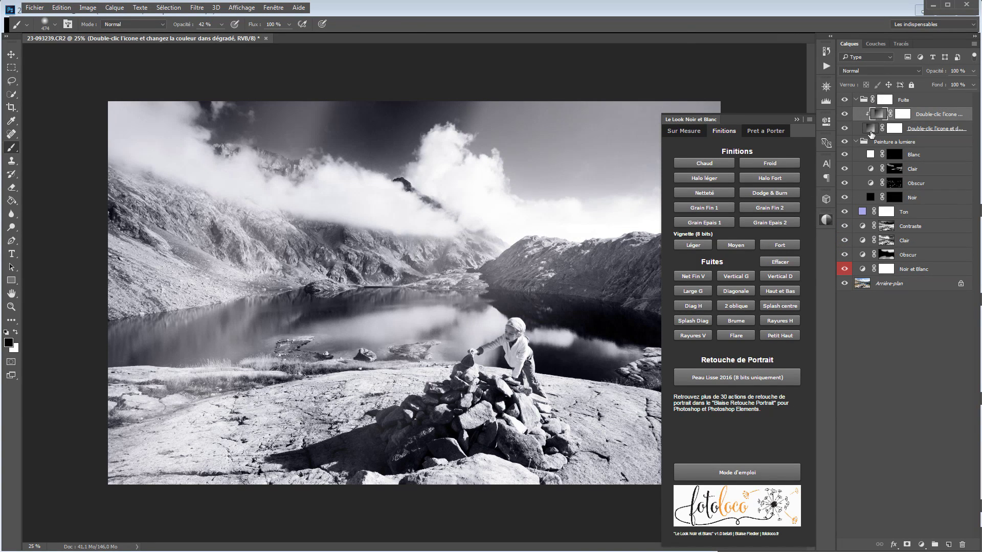
pyautogui.doubleClick(870, 131)
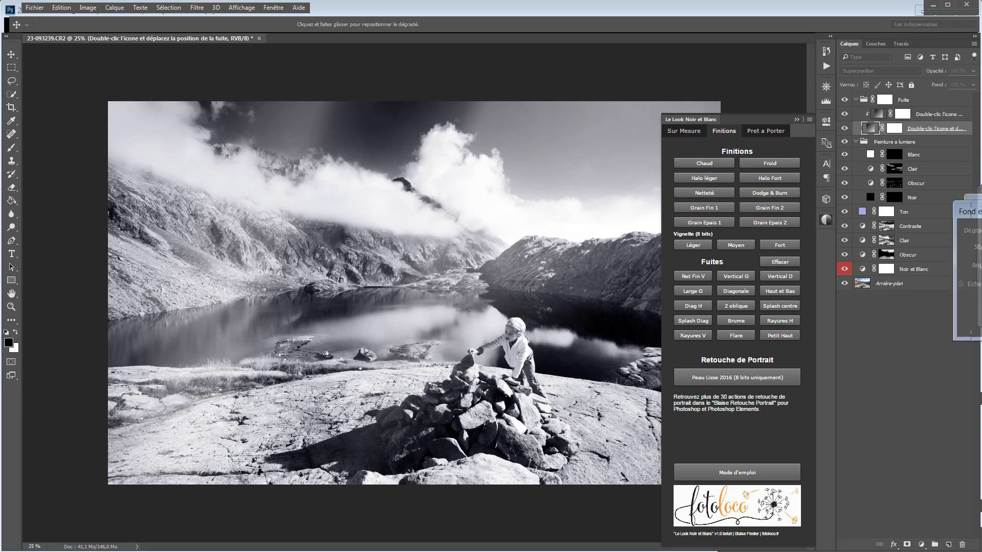
pyautogui.moveTo(495, 286); pyautogui.dragTo(681, 346)
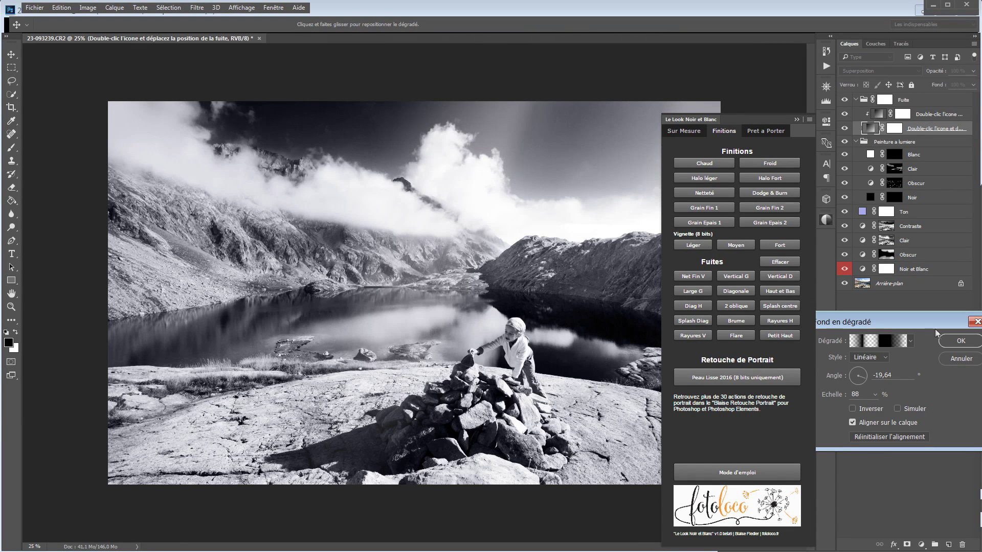
pyautogui.click(956, 342)
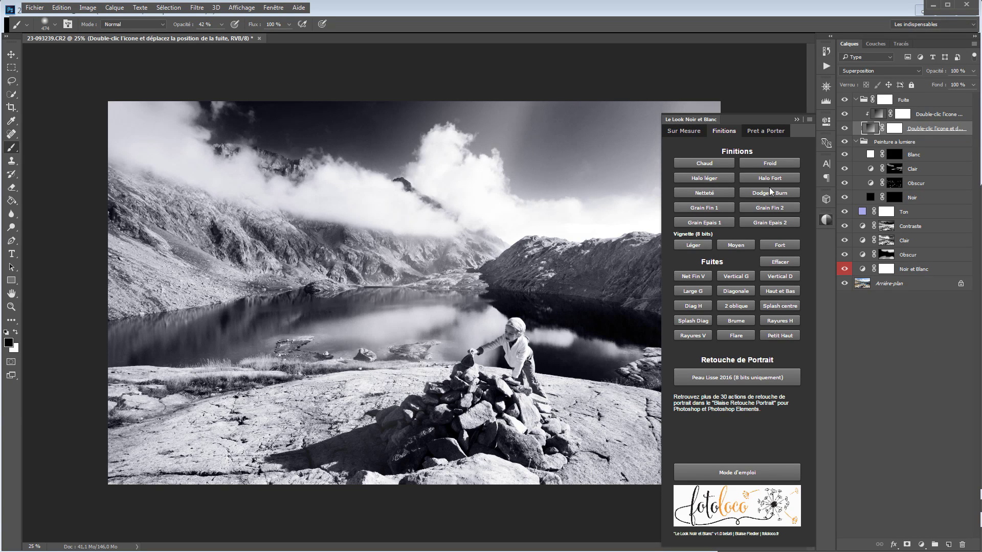
pyautogui.click(785, 262)
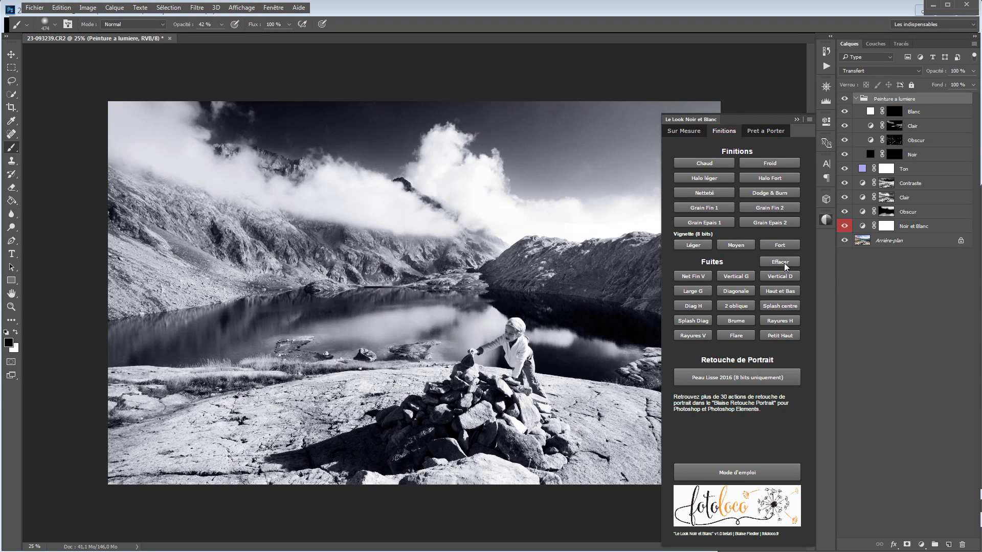
# Try the Diagonale light leak with its gradient shifted slightly toward the upper left, and remove the leak
pyautogui.click(740, 292)
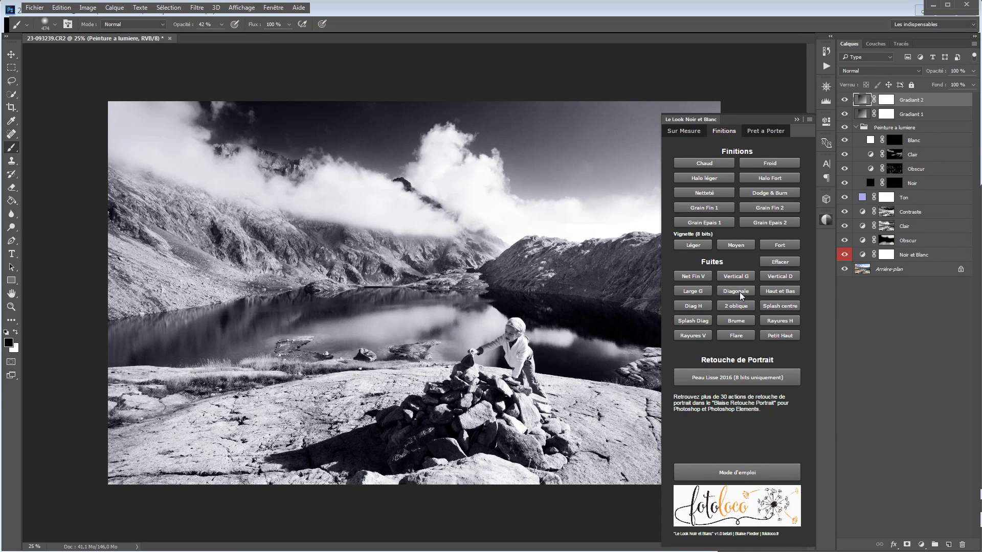
pyautogui.doubleClick(870, 128)
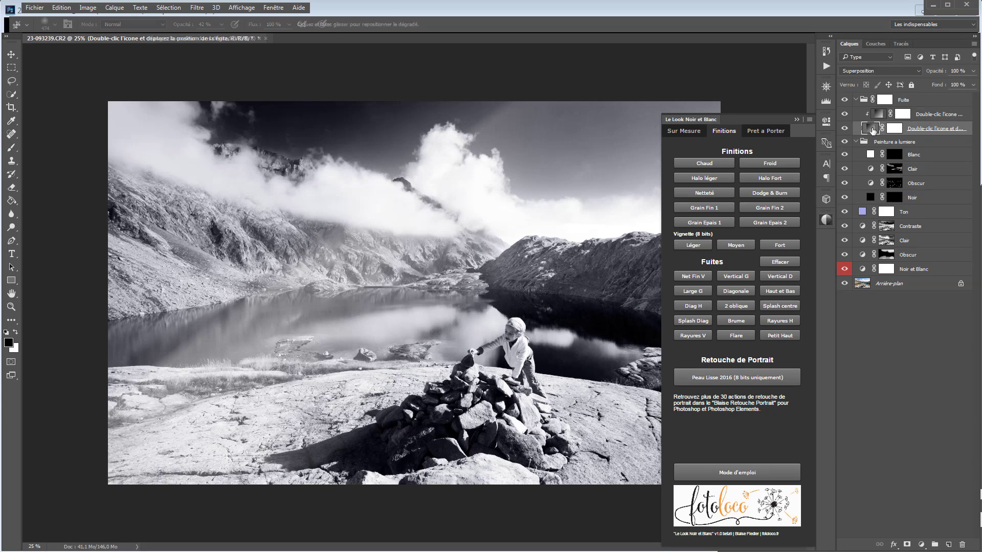
pyautogui.moveTo(439, 252); pyautogui.dragTo(412, 247)
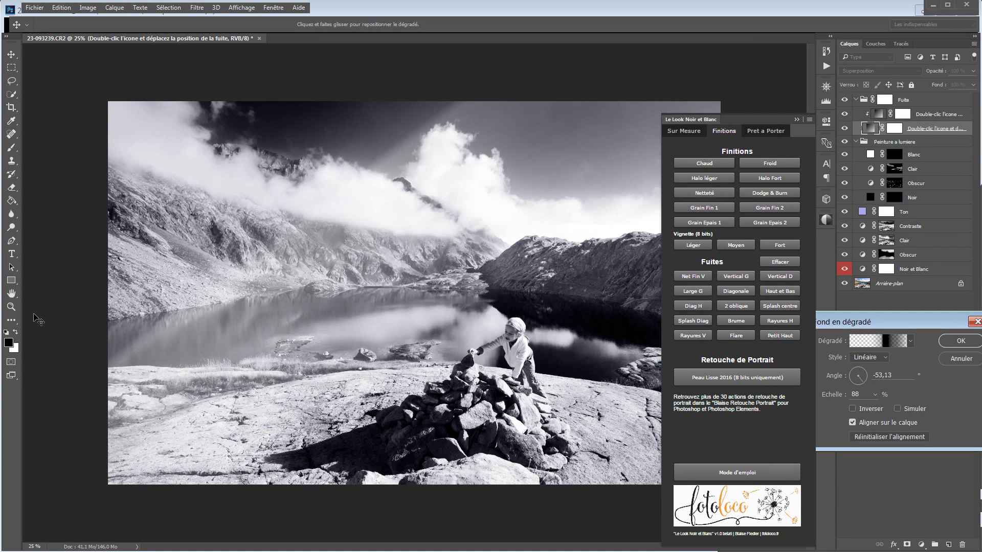
pyautogui.click(965, 337)
pyautogui.click(777, 262)
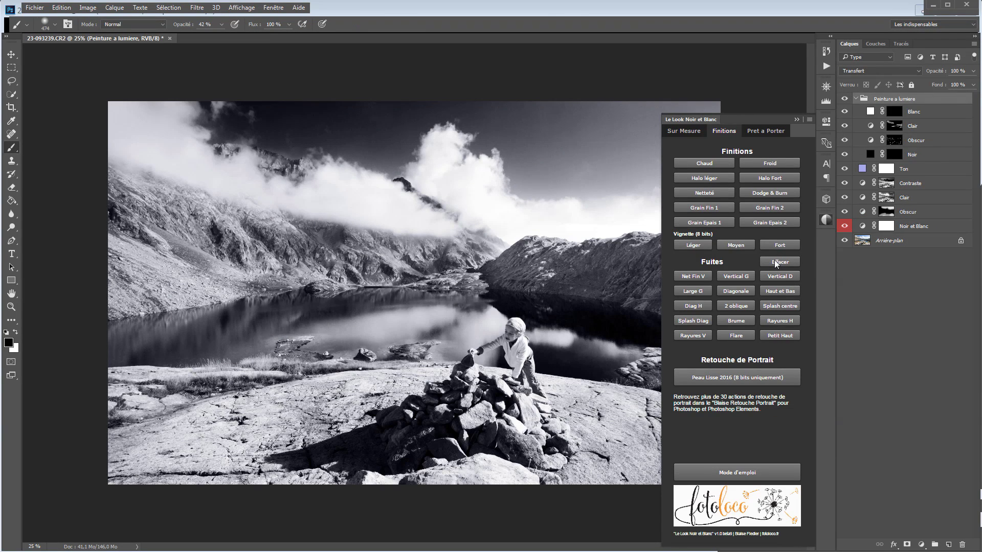
# Add the Grain Fin 1 finish and compare the photo with and without it at 100% around the child
pyautogui.scroll(4, 481, 323)
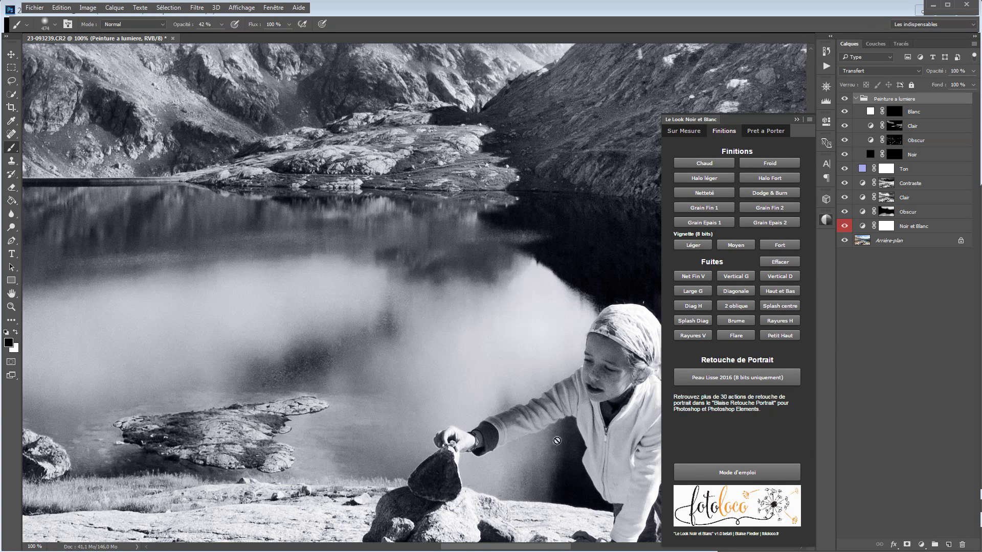
pyautogui.hscroll(4, 596, 409)
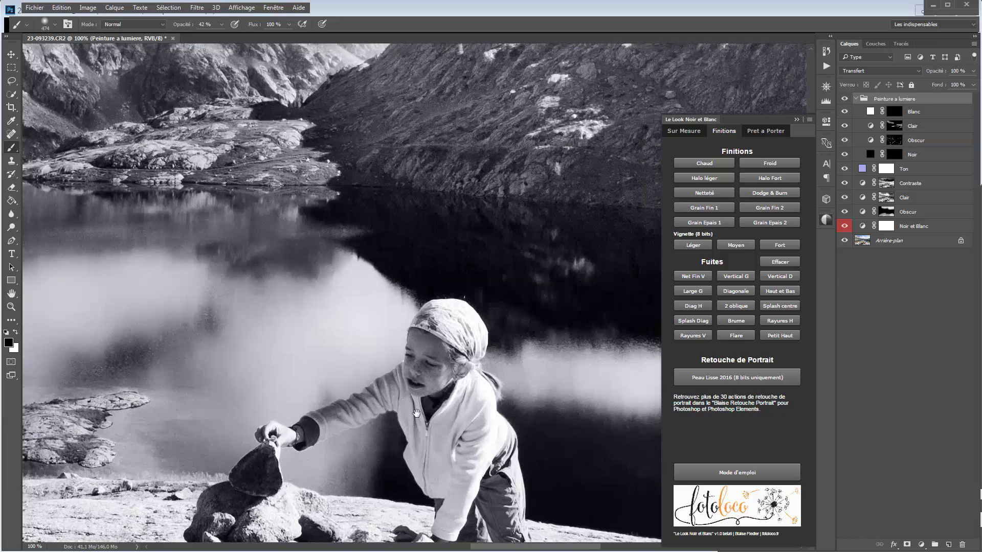
pyautogui.click(713, 209)
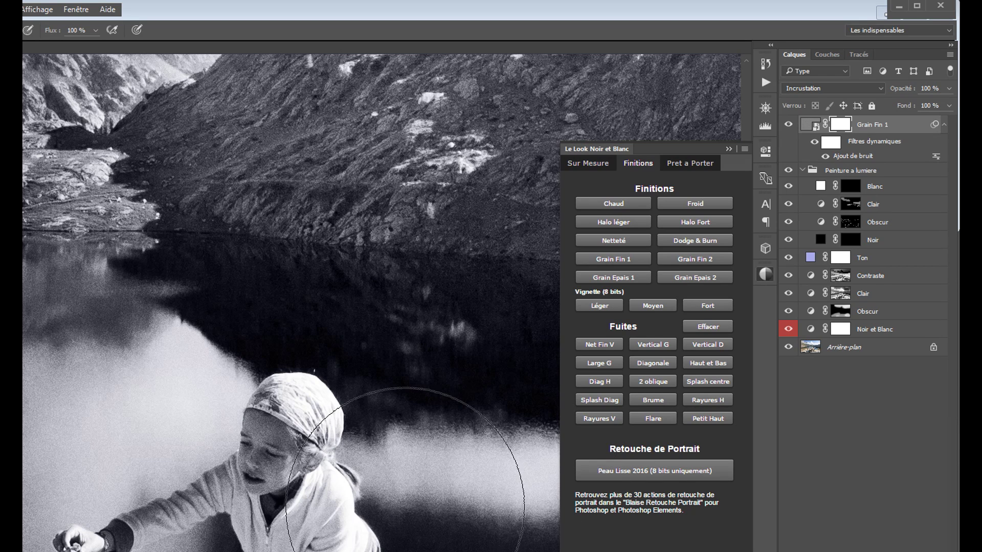
pyautogui.click(787, 126)
pyautogui.click(788, 126)
pyautogui.click(788, 126)
pyautogui.click(788, 126)
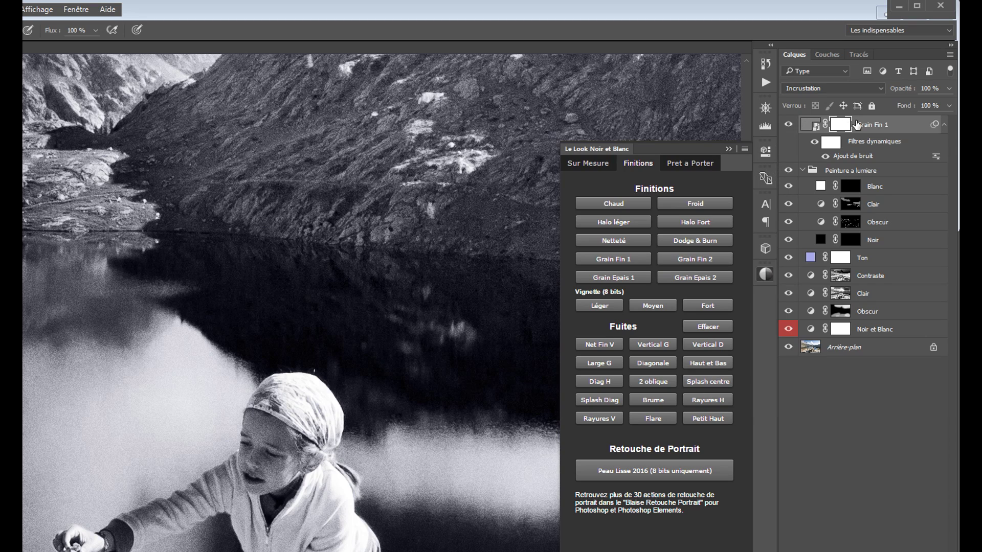
# Add the Grain Epais 2 finish, view it without Grain Fin 1, and hide it to leave only Grain Fin 1 showing
pyautogui.click(674, 279)
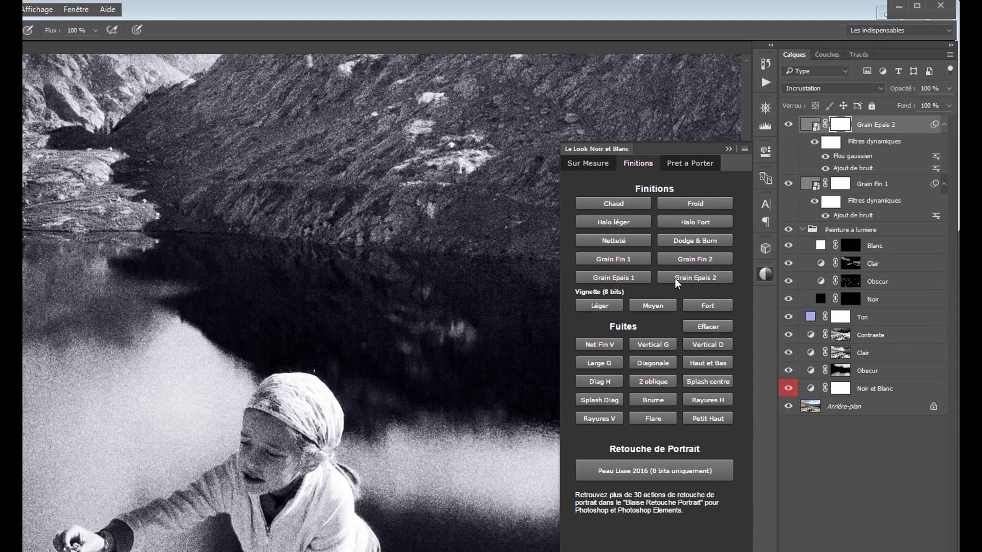
pyautogui.click(790, 184)
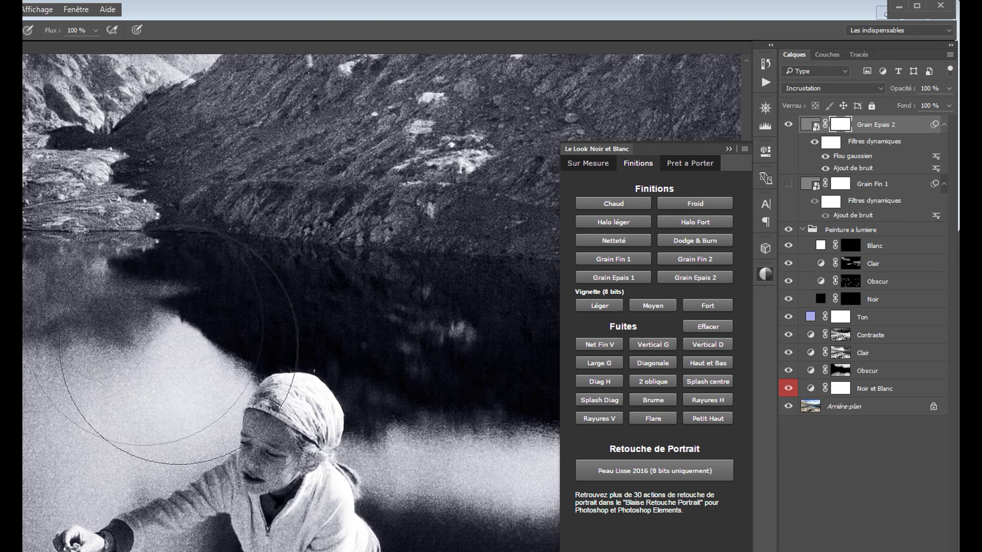
pyautogui.scroll(-4, 123, 325)
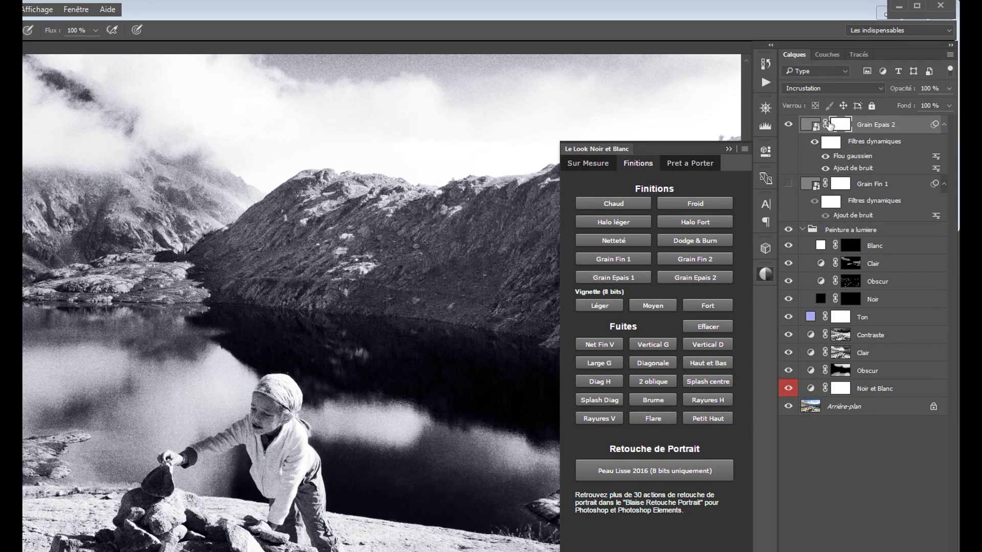
pyautogui.click(788, 128)
pyautogui.click(788, 184)
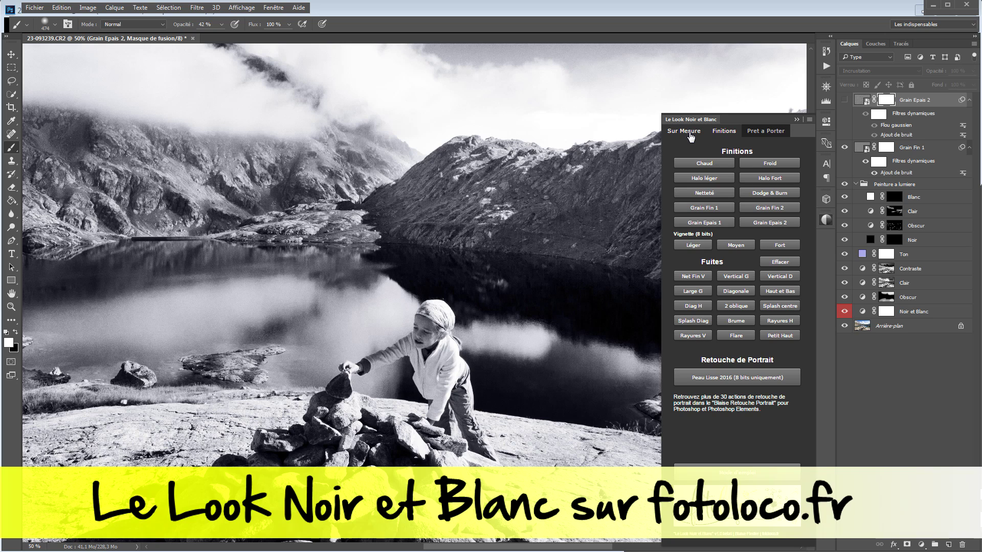
# Look over the Sur Mesure and Pret a Porter presets, and select the Contraste layer with more of the photo in view
pyautogui.click(690, 132)
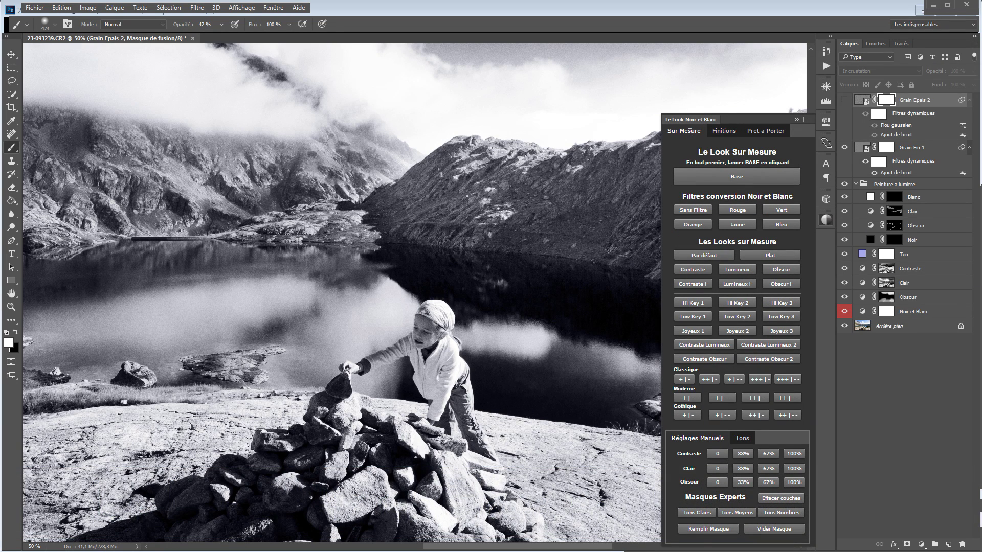
pyautogui.click(753, 129)
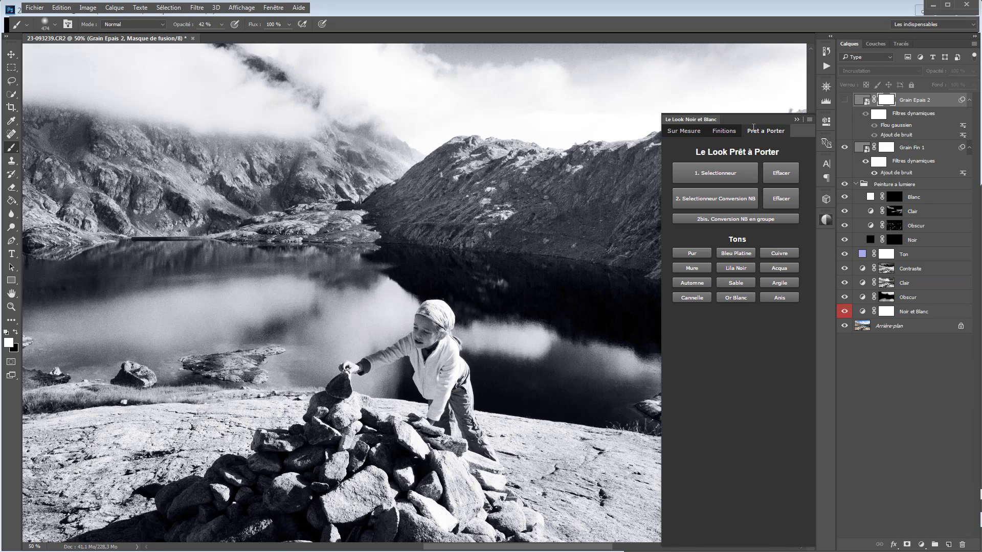
pyautogui.hotkey('ctrl', '-')
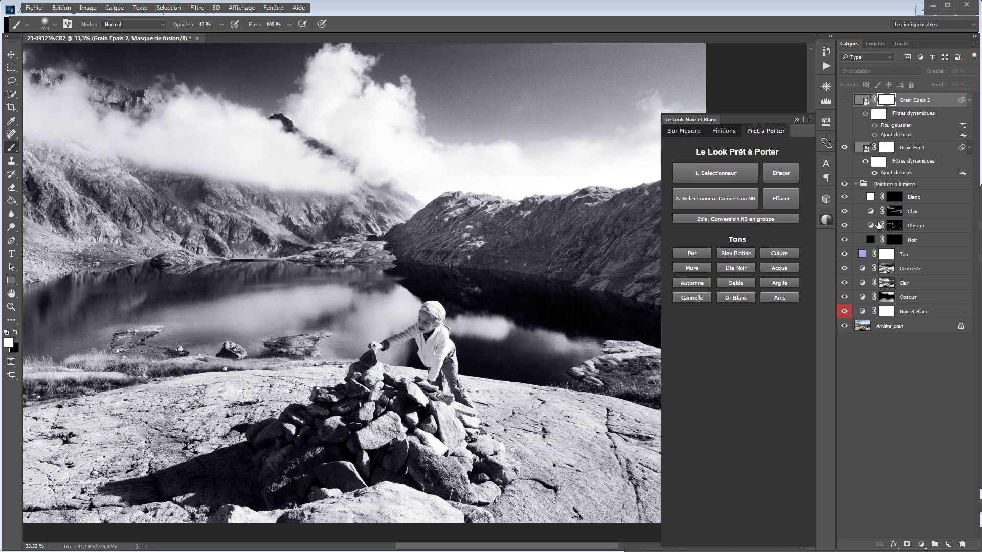
pyautogui.click(916, 273)
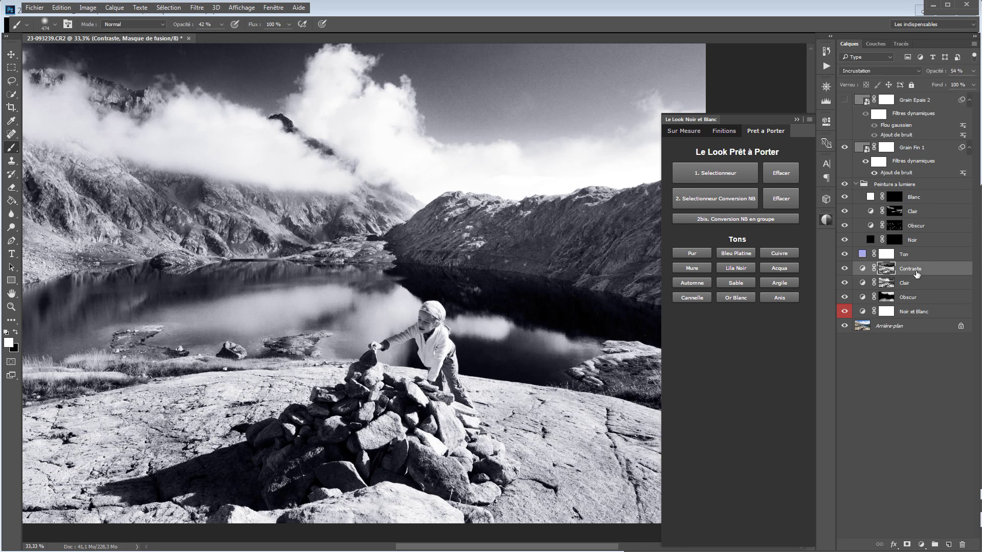